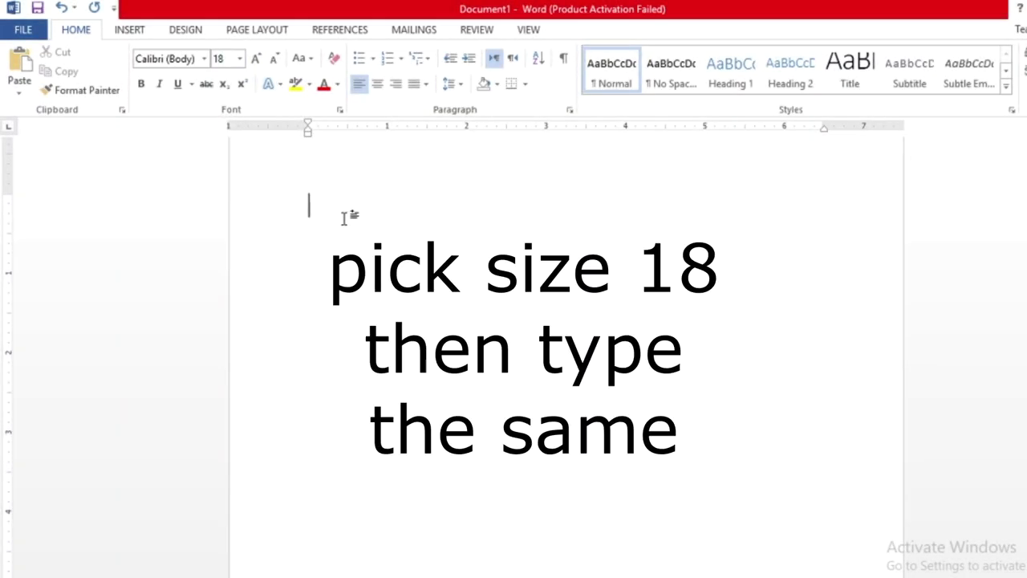
- Type the numbered tasks 'insert table', 'Make a list using bullet point' and 'insert a picture and wrap it through'
type("1- insert table")
key("Return")
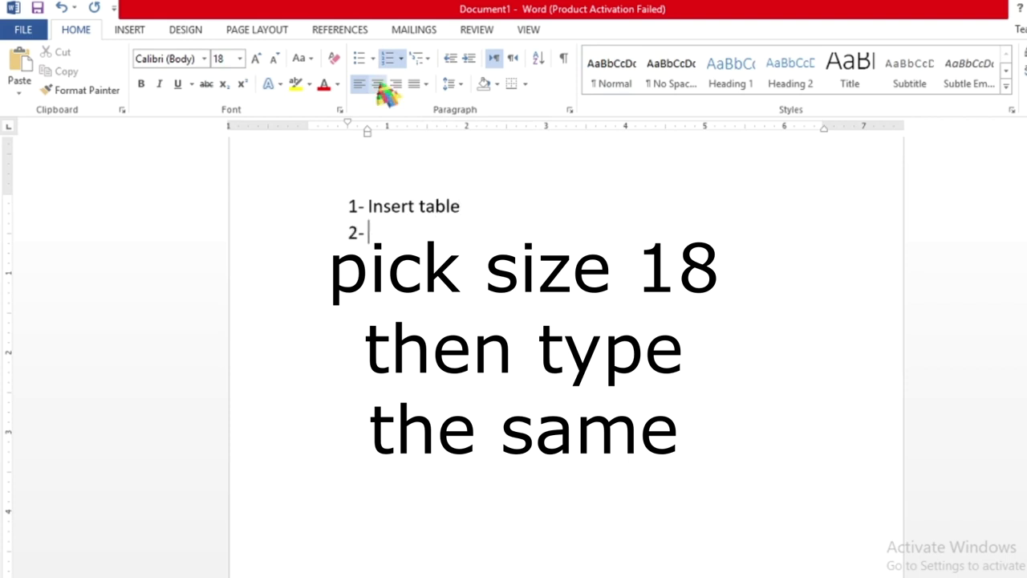
type("2")
key("BackSpace")
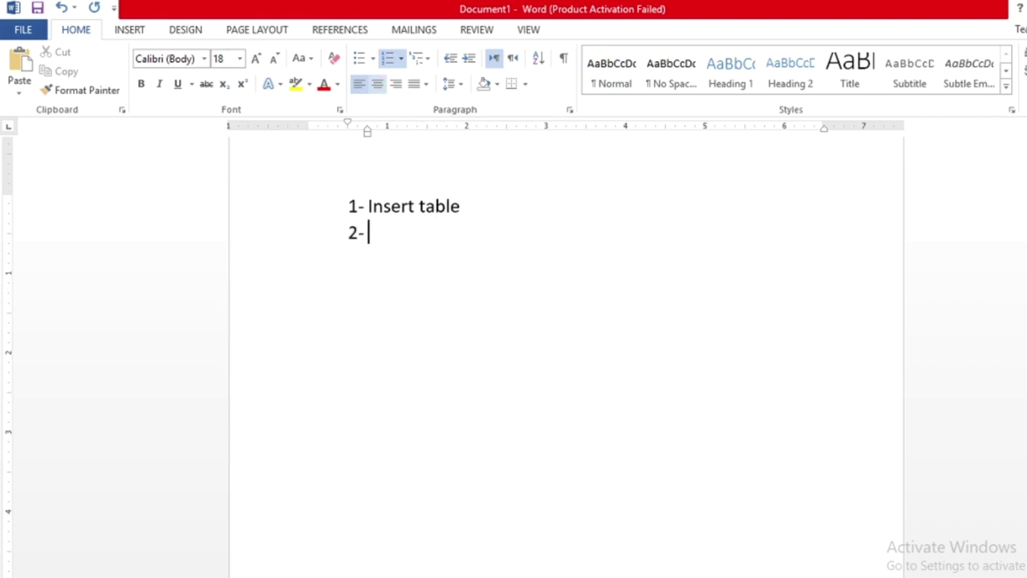
type("Make a list using ")
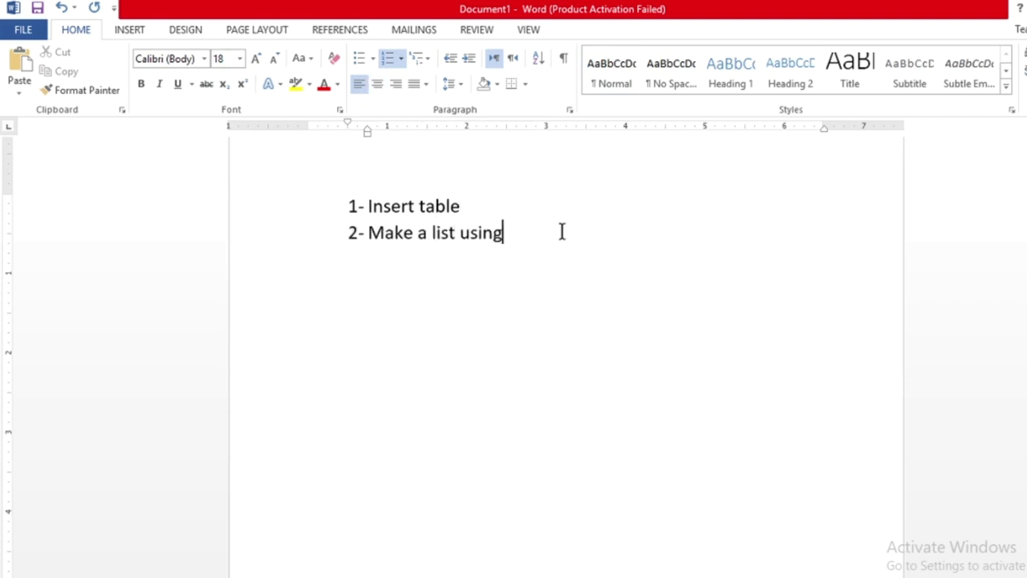
type("bullet point")
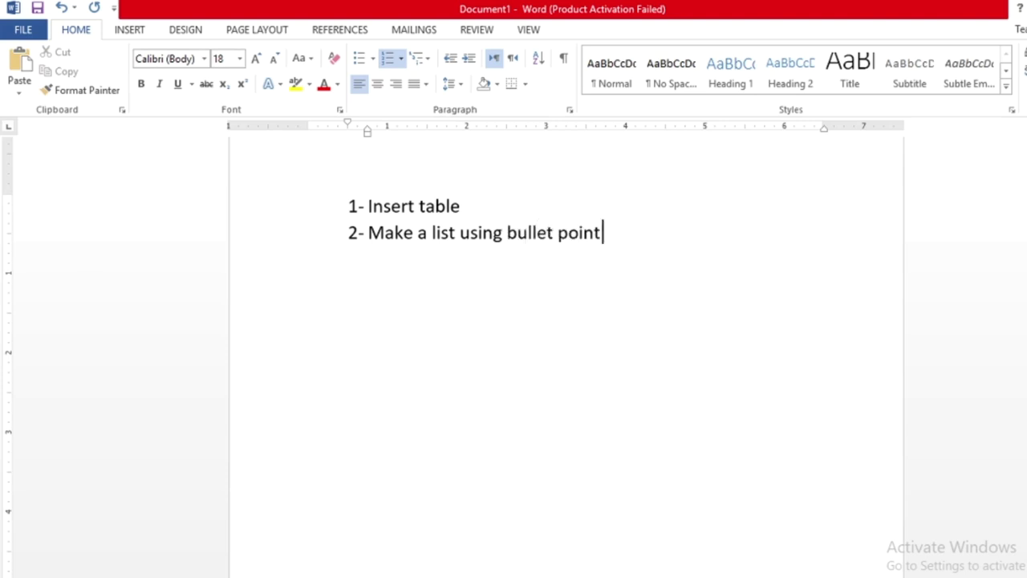
key("Return")
type("insert a picture ")
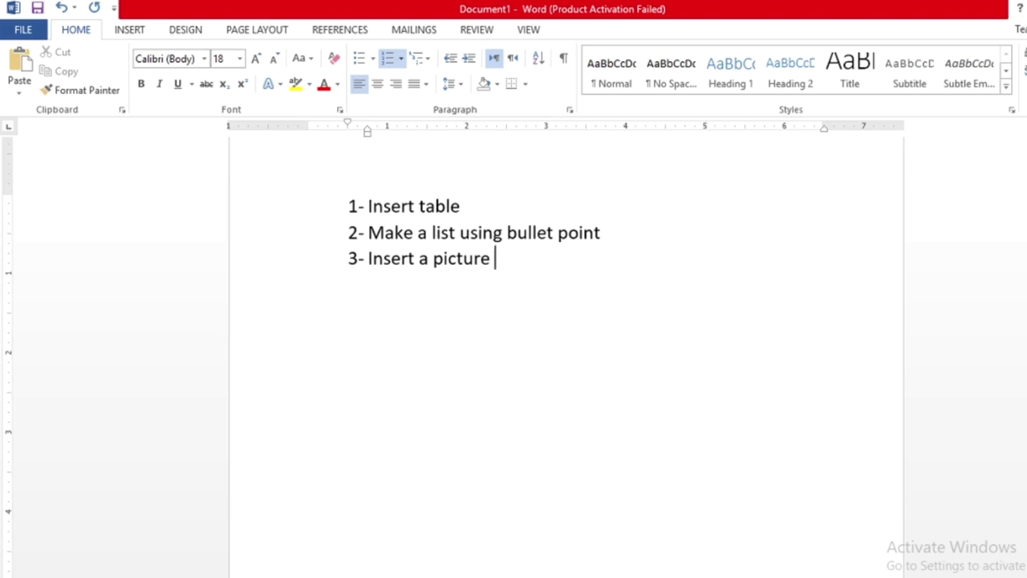
type("and wrap it through")
key("Return")
key("Return")
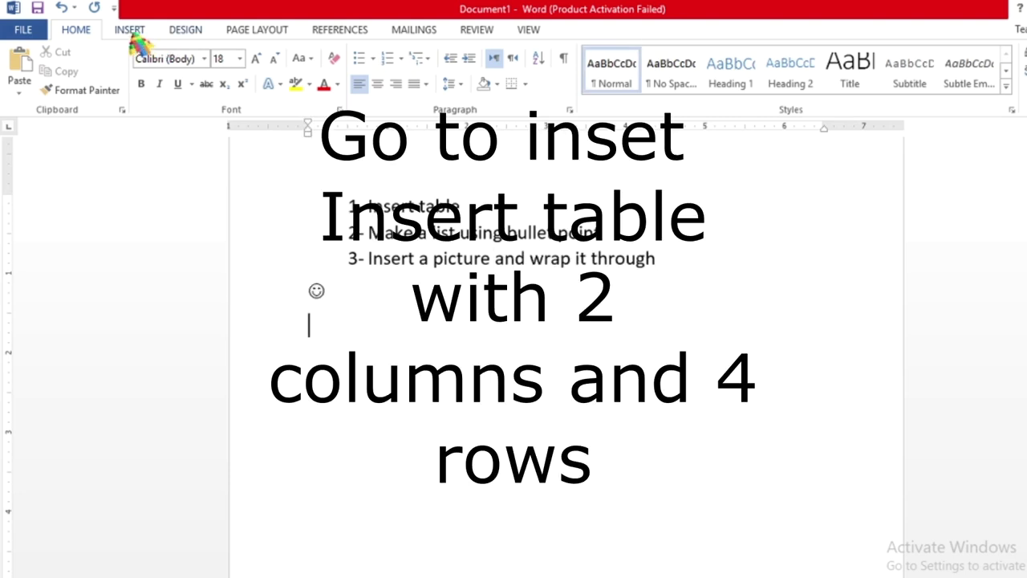
- Insert a 2-column by 4-row table styled Grid Table 4 - Accent 4 (yellow)
left_click(130, 31)
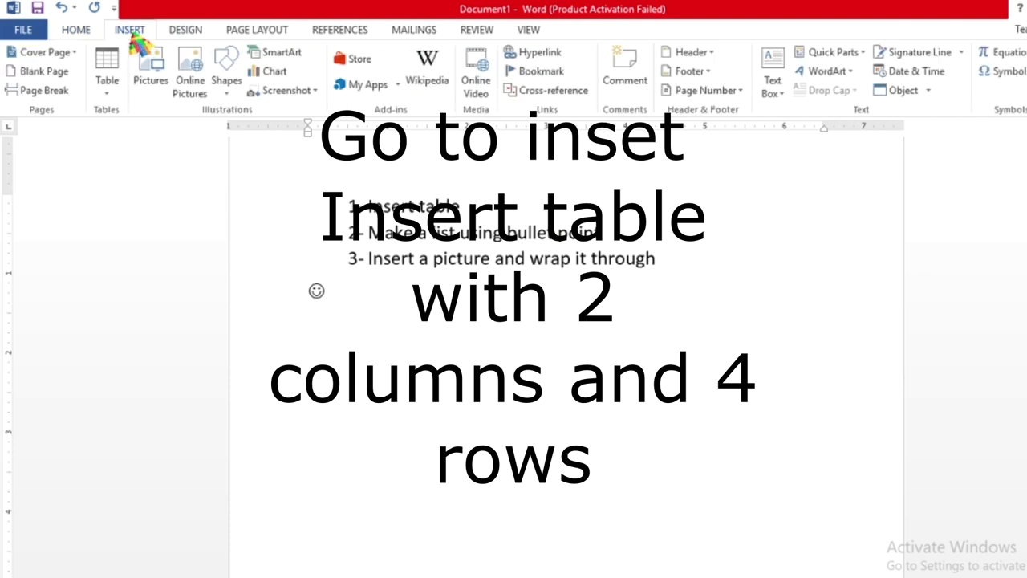
left_click(110, 94)
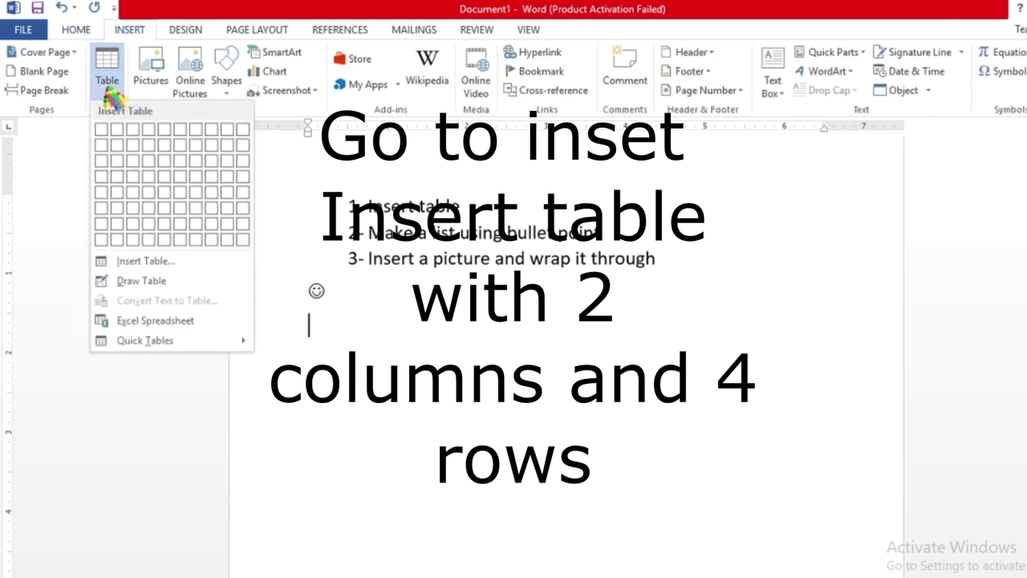
left_click(118, 178)
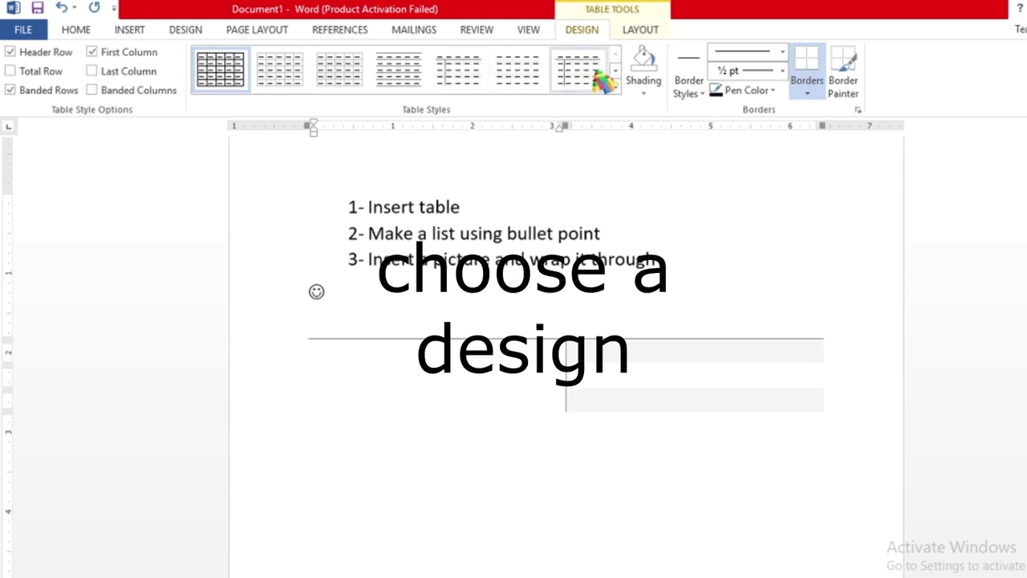
left_click(615, 87)
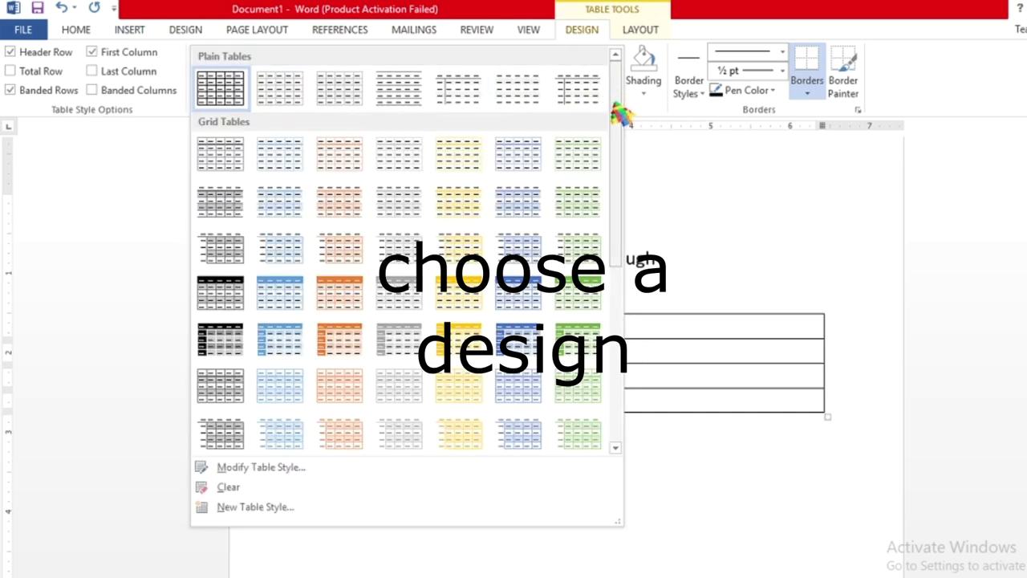
left_click(462, 292)
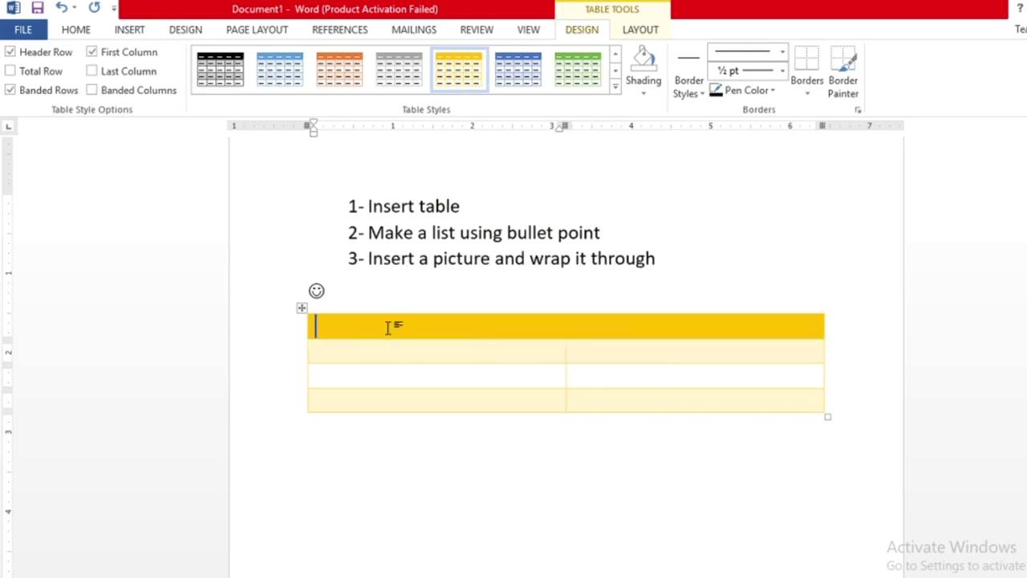
- Enter the table headers Invertebrates and Fish, then the row Crabs / Sharks
type("Nnsert")
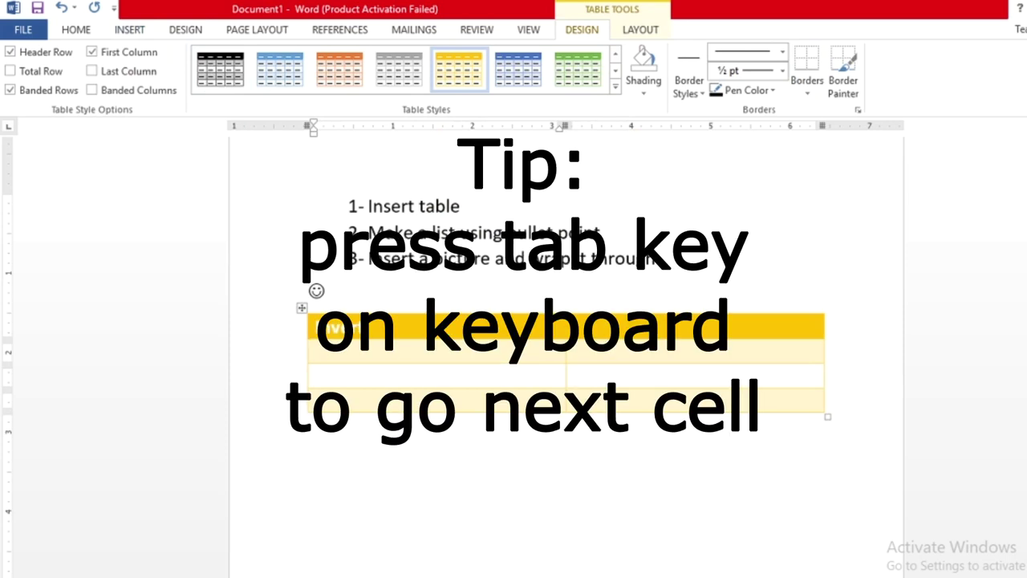
type("rates")
key("Tab")
type("Fish")
type("ca")
key("BackSpace")
type("rabs")
key("Tab")
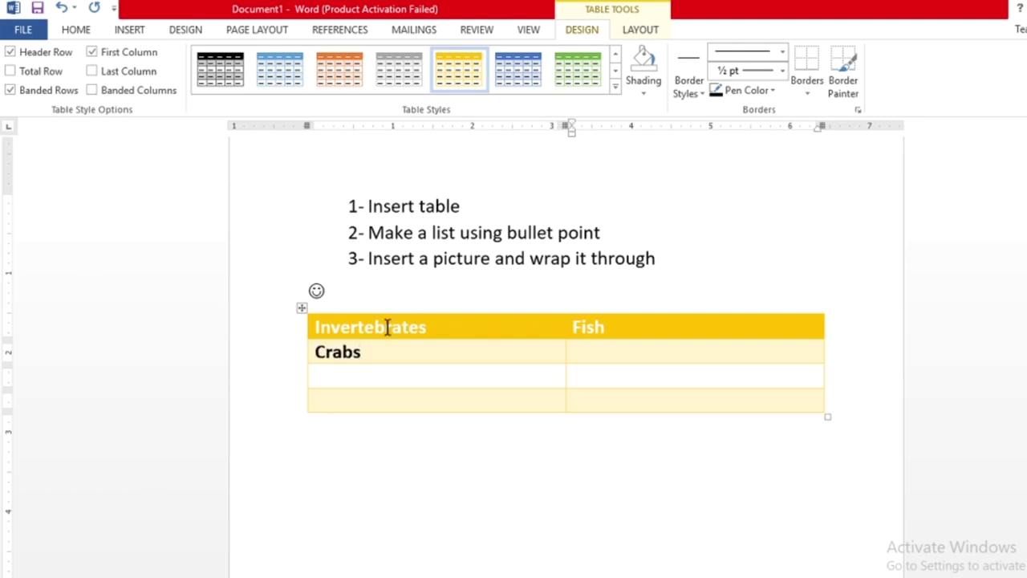
type("sharks")
- Fill the remaining rows Oysters / Butterflyfish and Squid / Barracuda
key("Tab")
type("oyste")
type("s")
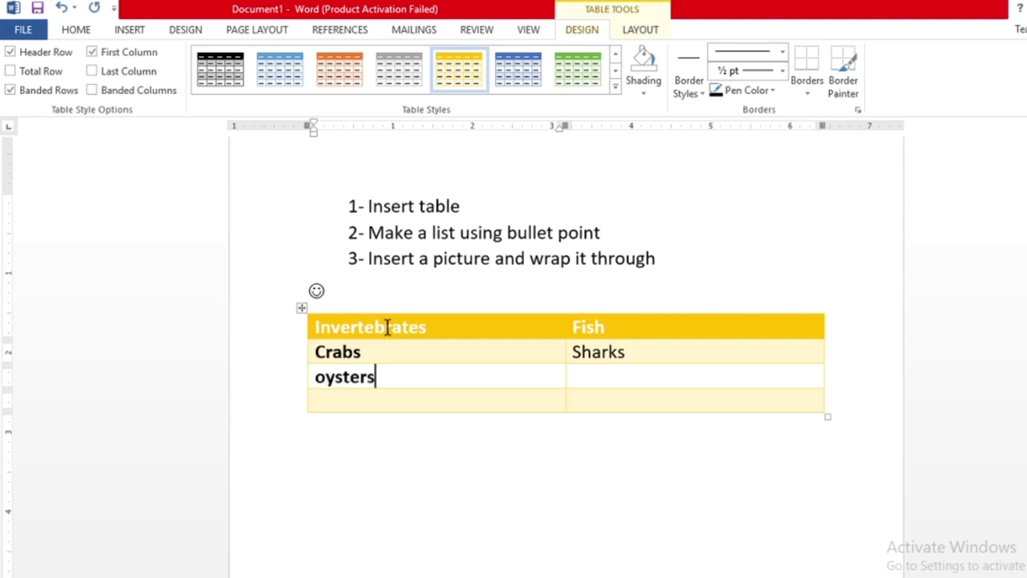
key("Tab")
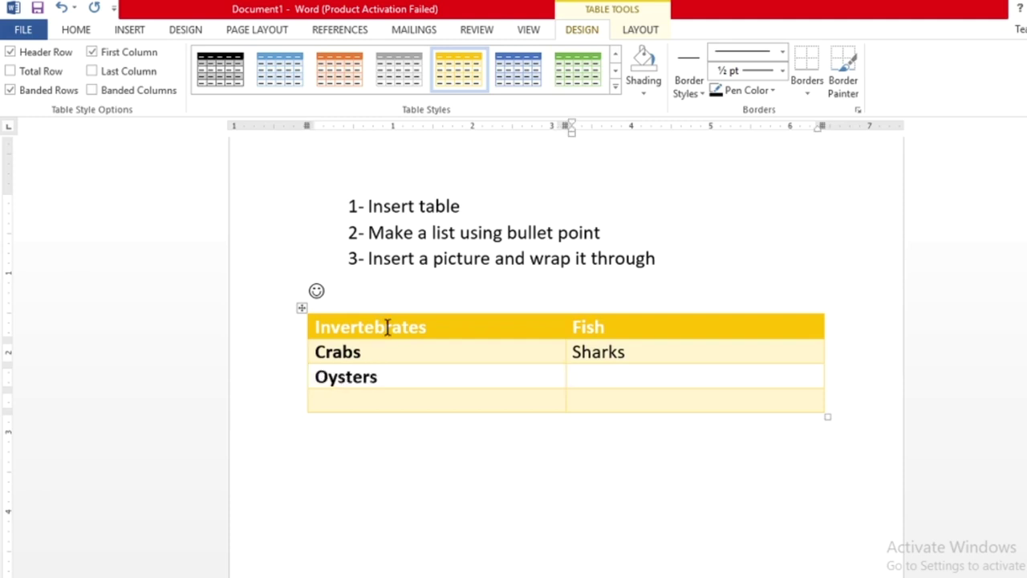
type("butterflyfish")
left_click(388, 328)
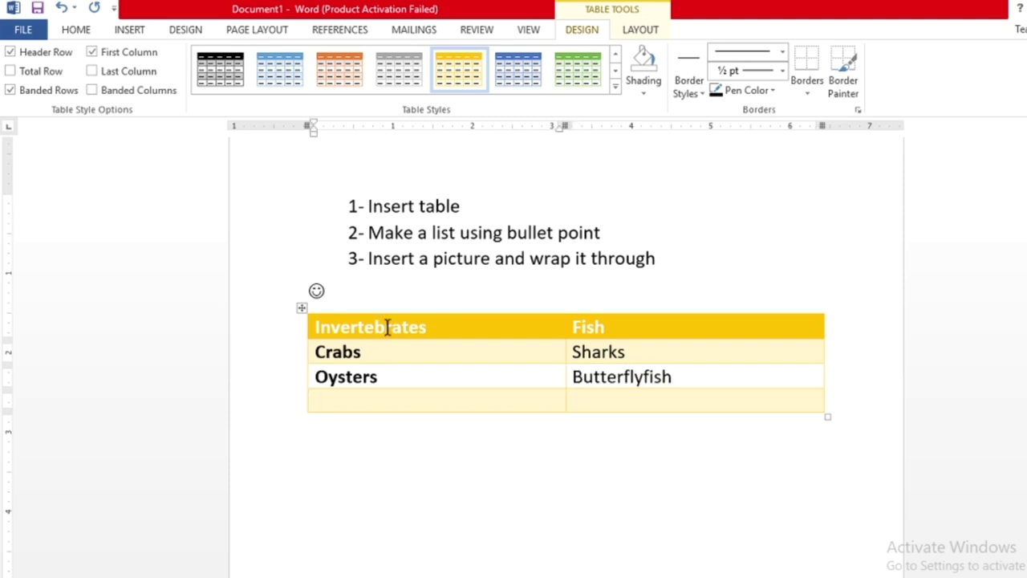
type("squid")
key("Tab")
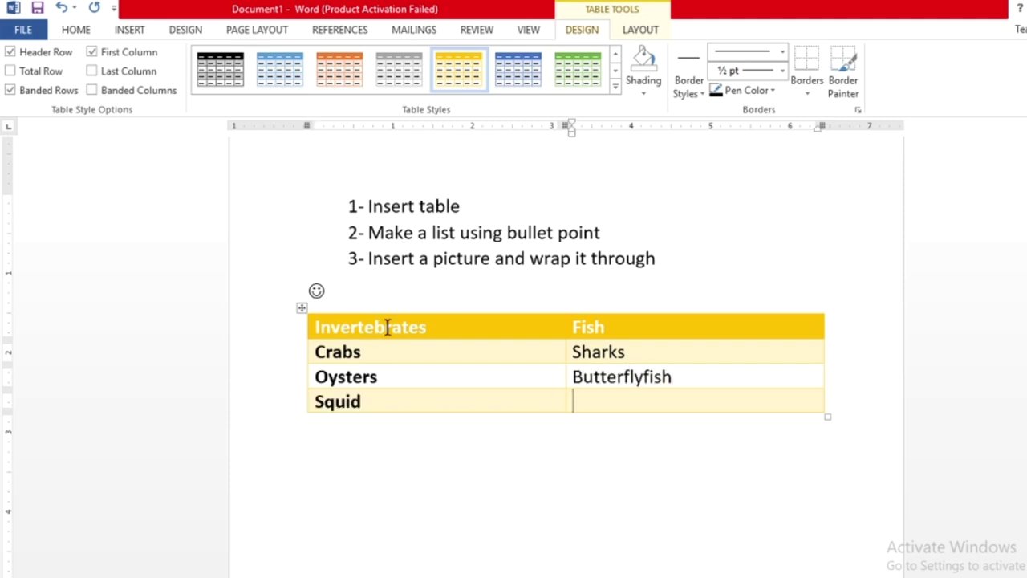
type("barracuda")
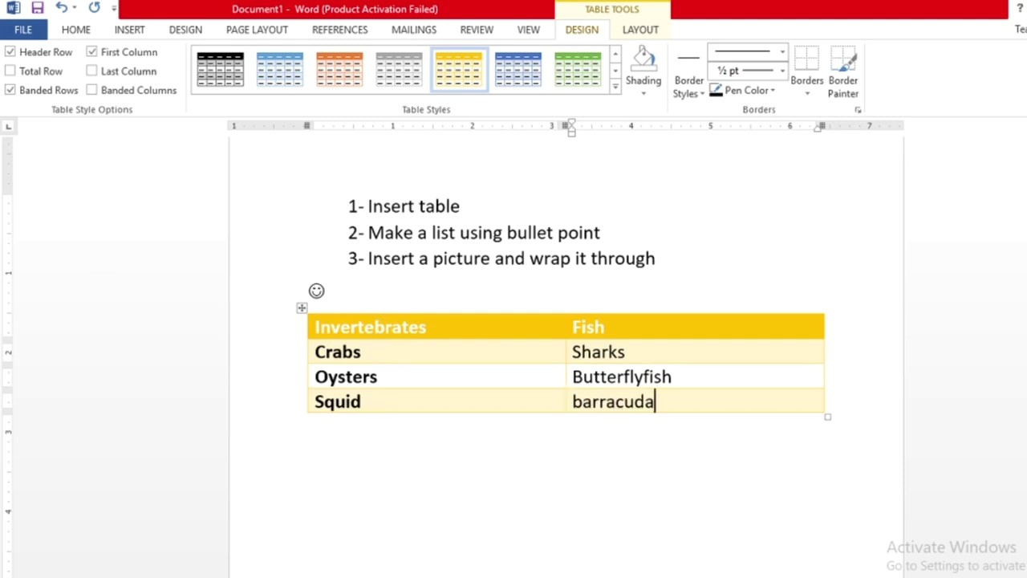
left_click(309, 460)
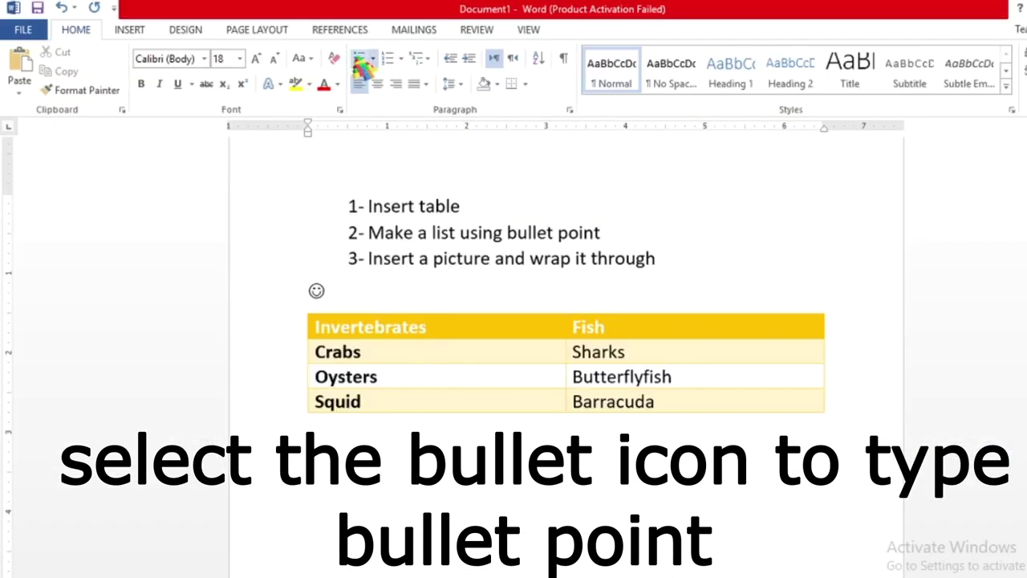
- Start a bulleted list below the table with 'Swimming.' and 'Making sand castle.'
left_click(361, 64)
type("swimming")
key("Return")
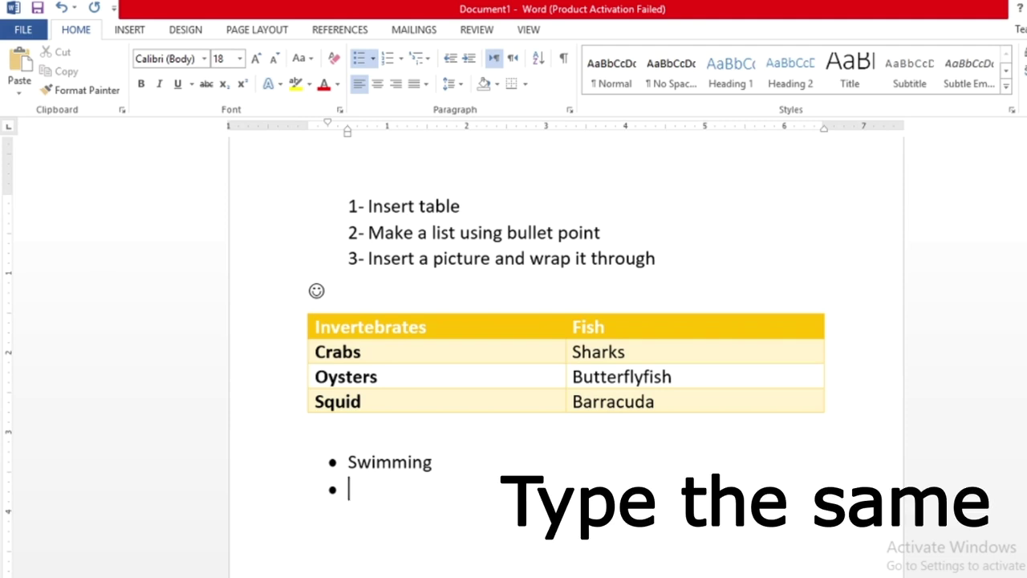
left_click(443, 465)
type(".")
left_click(378, 503)
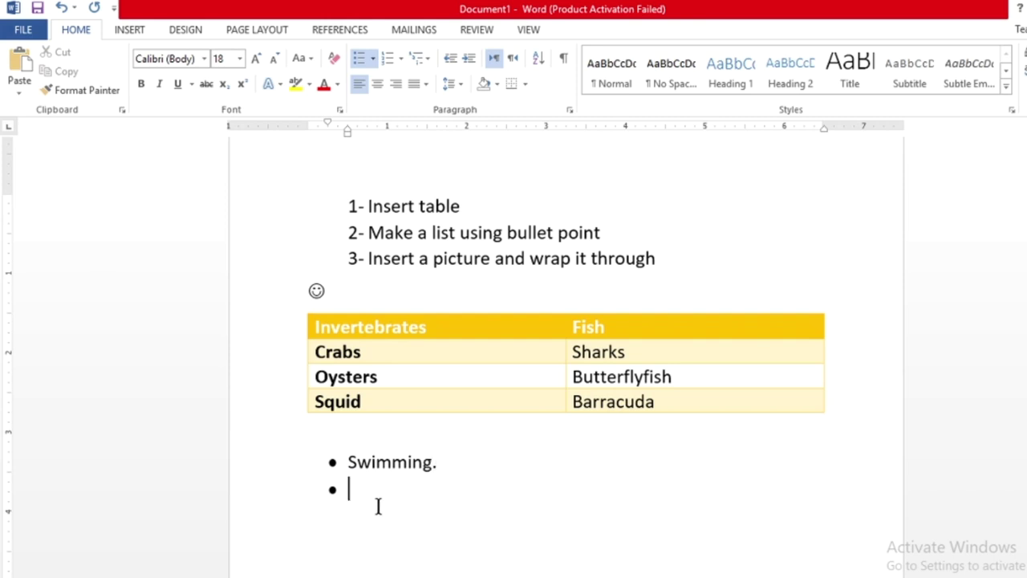
type("making sand castle.")
key("Return")
key("BackSpace")
key("BackSpace")
key("BackSpace")
type(".")
- Add the bullet 'Relaxing in the sun.' and leave an unbulleted line after the list
key("Return")
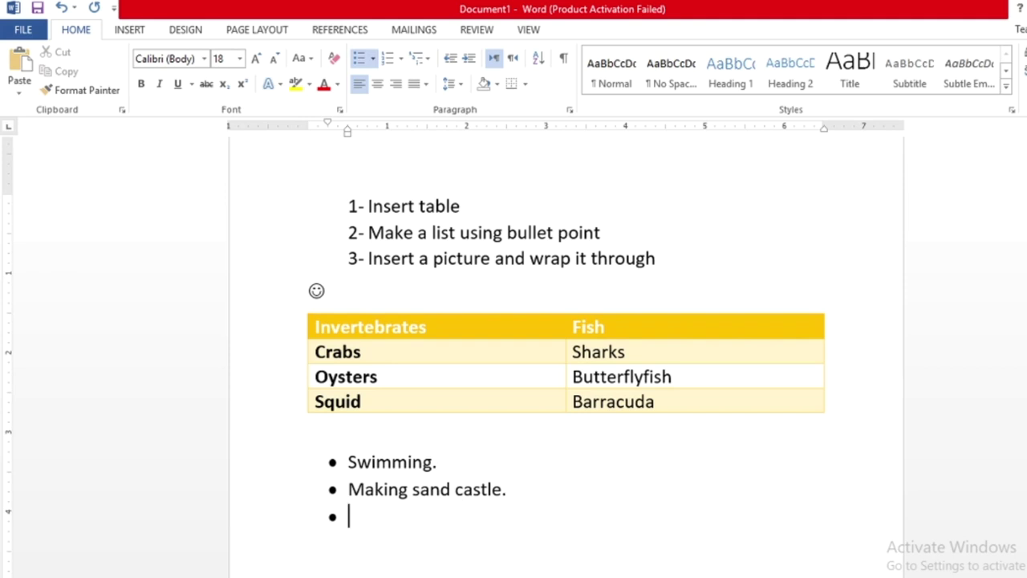
type("relaxing in the sun.")
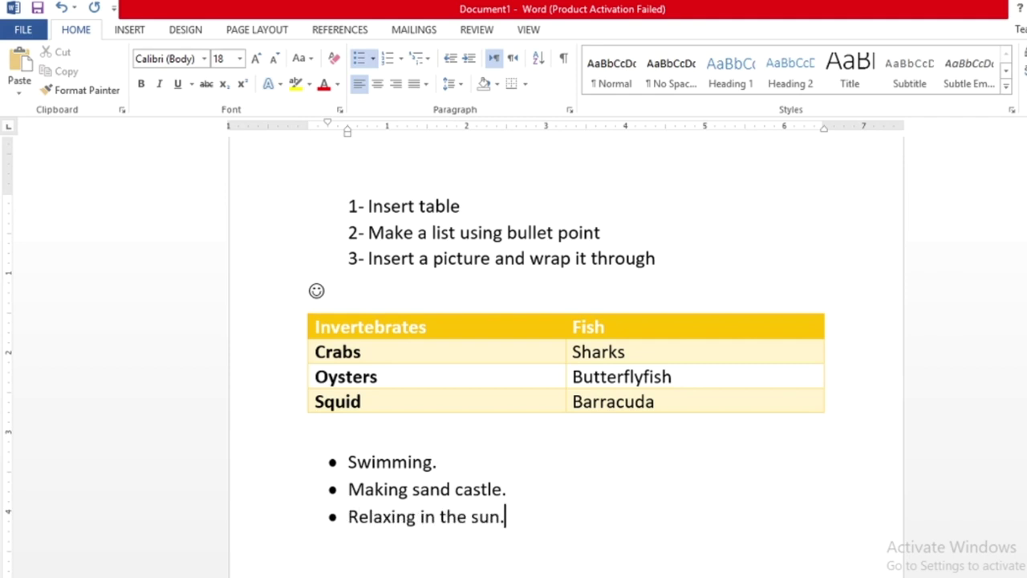
key("Return")
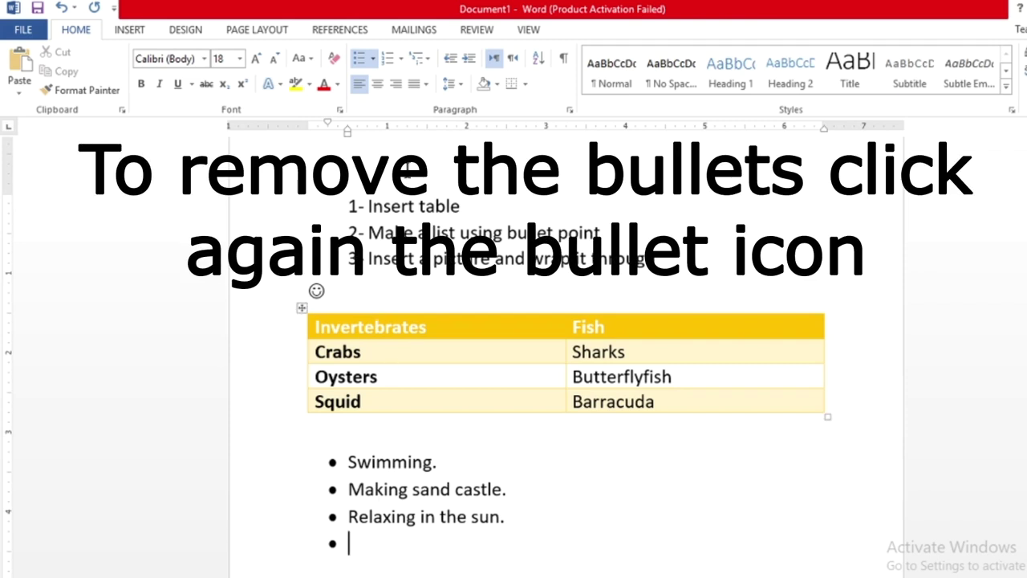
left_click(358, 58)
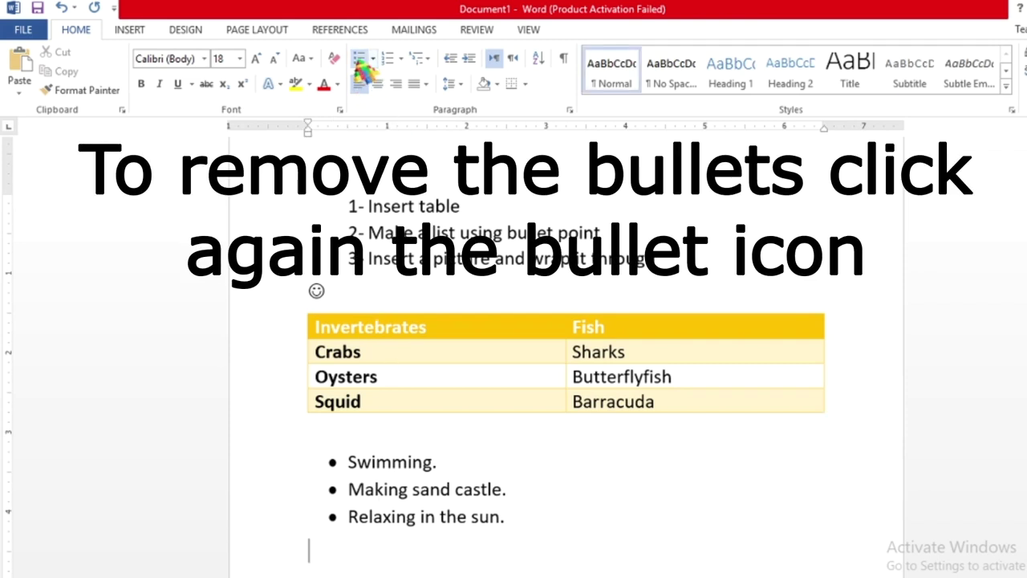
scroll(383, 511, "down", 2)
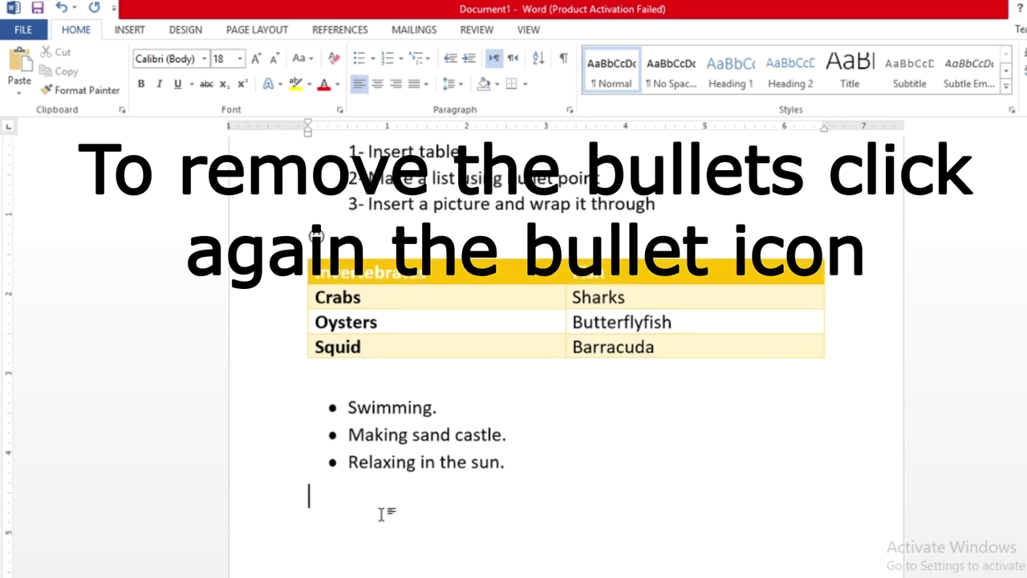
scroll(381, 513, "down", 1)
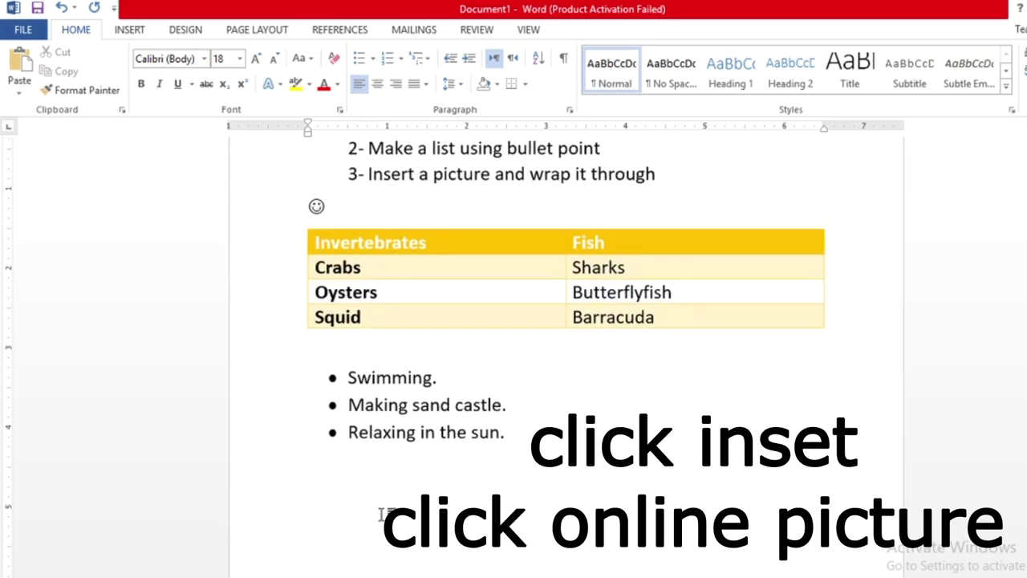
- Search online pictures for 'nemo fish' and insert the cartoon Nemo clownfish image
left_click(131, 29)
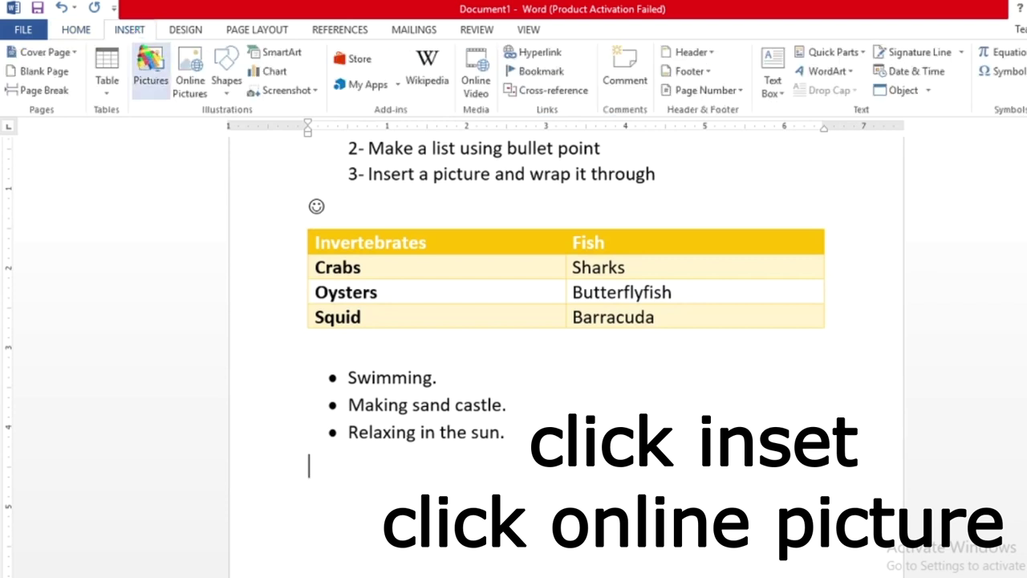
left_click(190, 90)
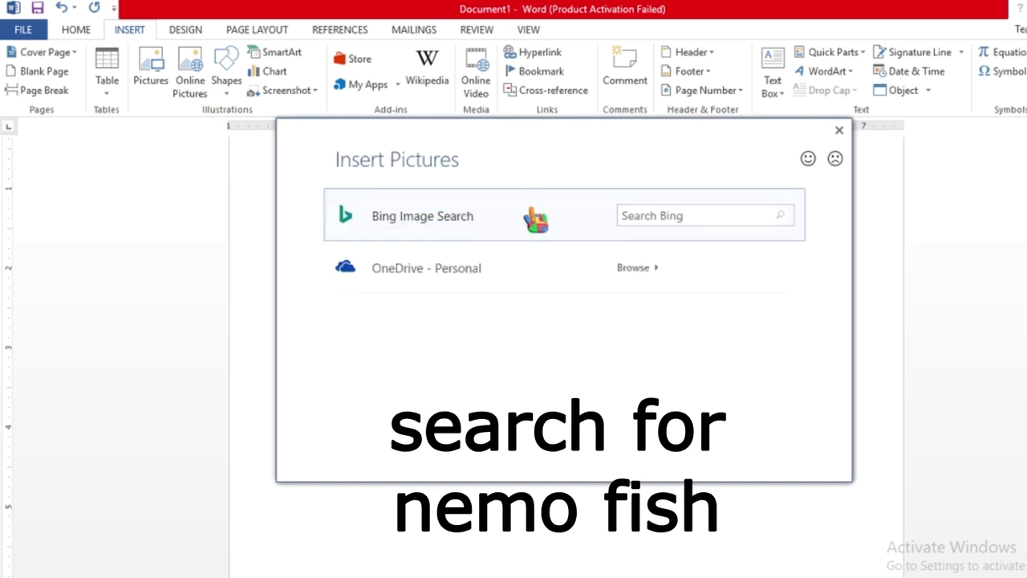
left_click(633, 215)
type("nemo fish")
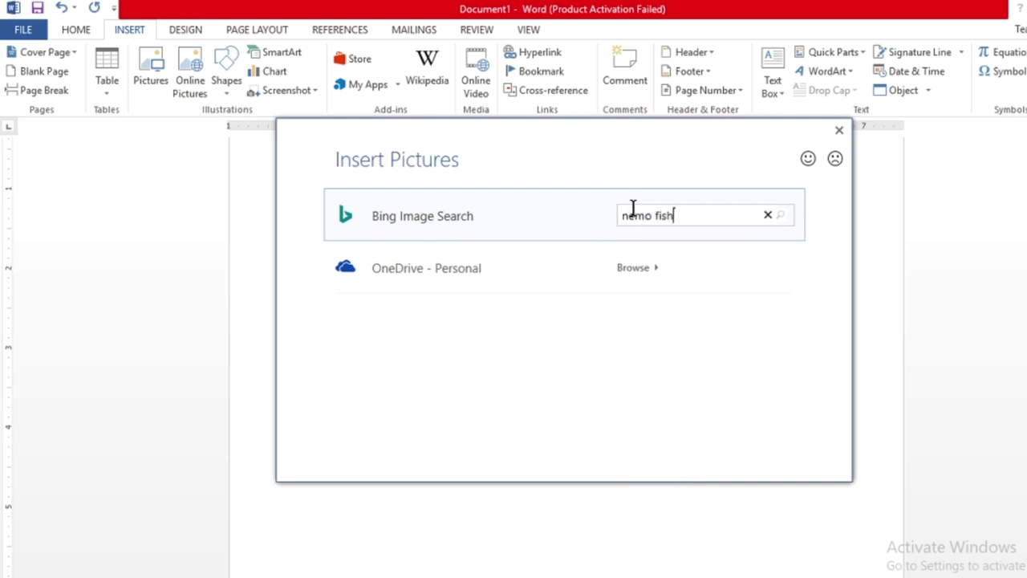
key("Return")
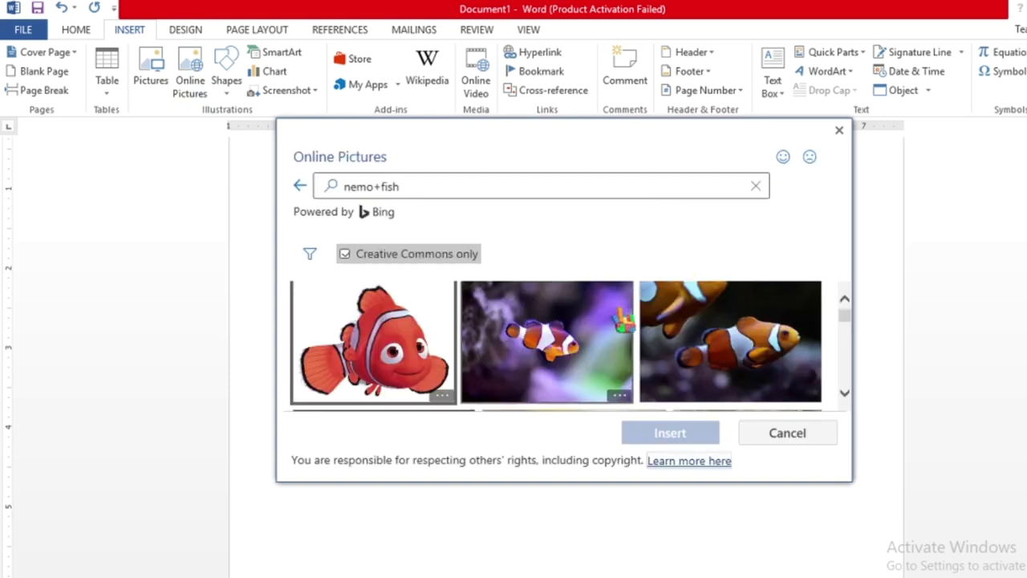
scroll(545, 336, "down", 2)
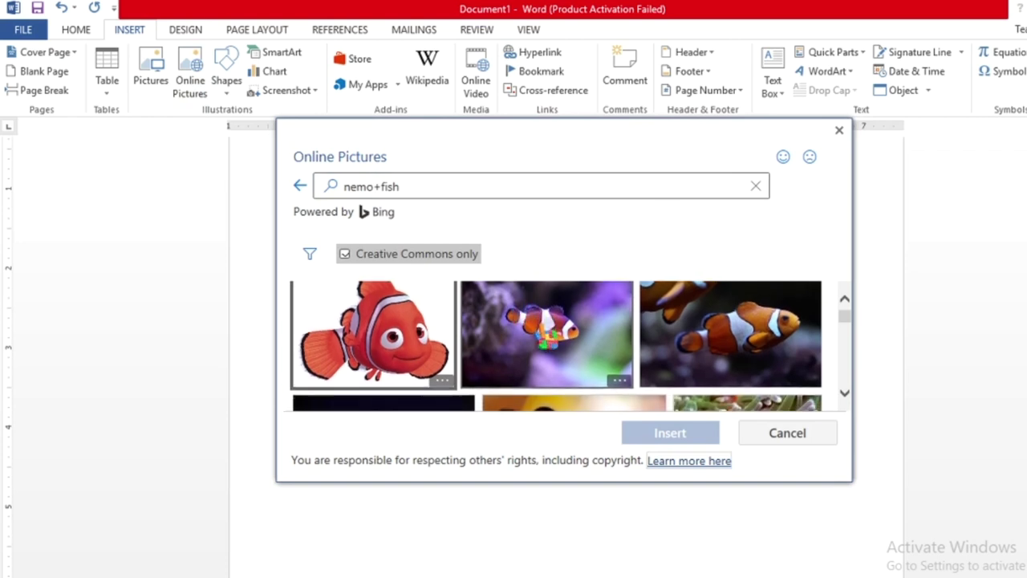
scroll(545, 335, "down", 2)
scroll(545, 335, "down", 1)
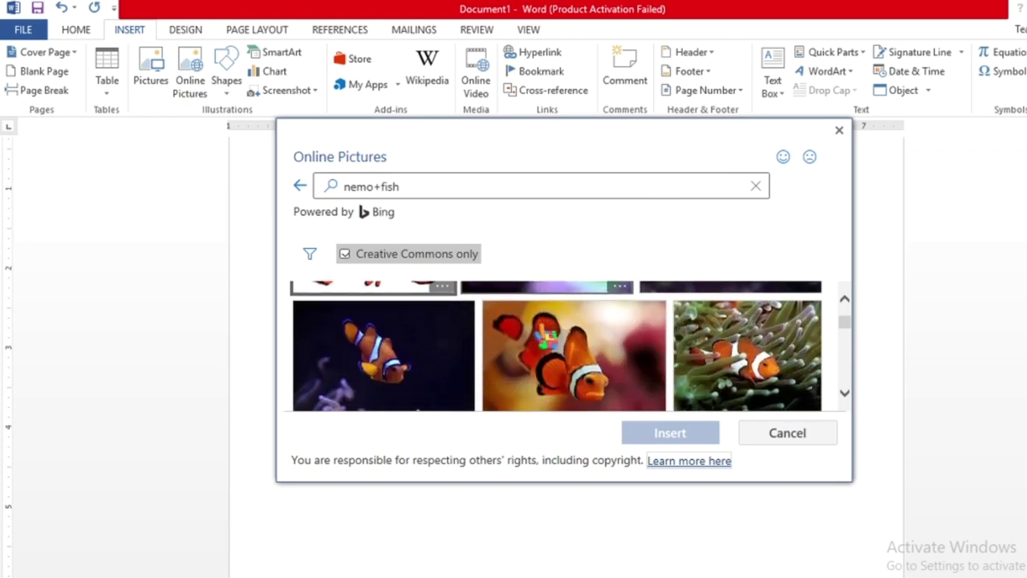
scroll(546, 337, "up", 2)
scroll(545, 337, "up", 1)
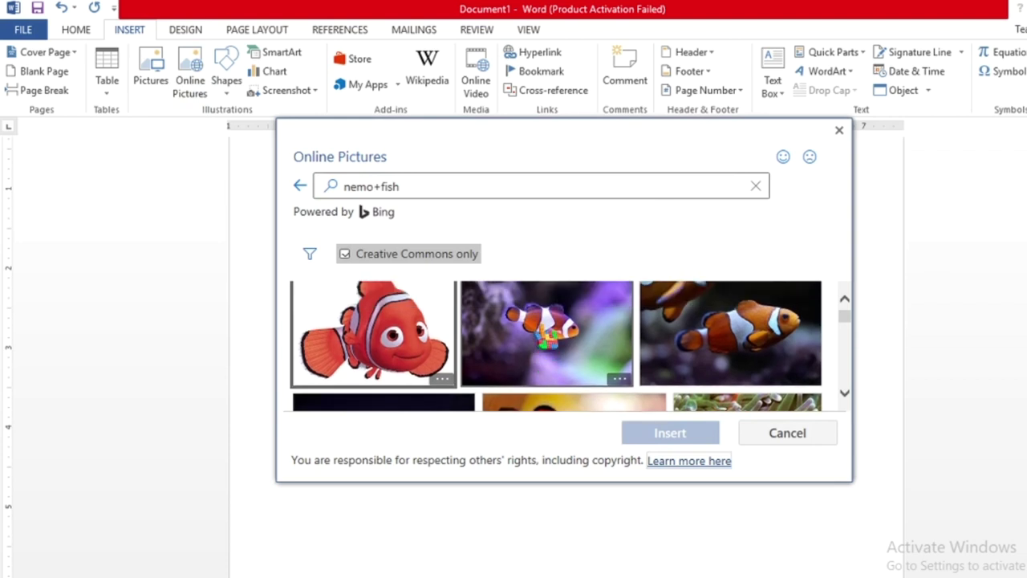
left_click(387, 321)
left_click(678, 437)
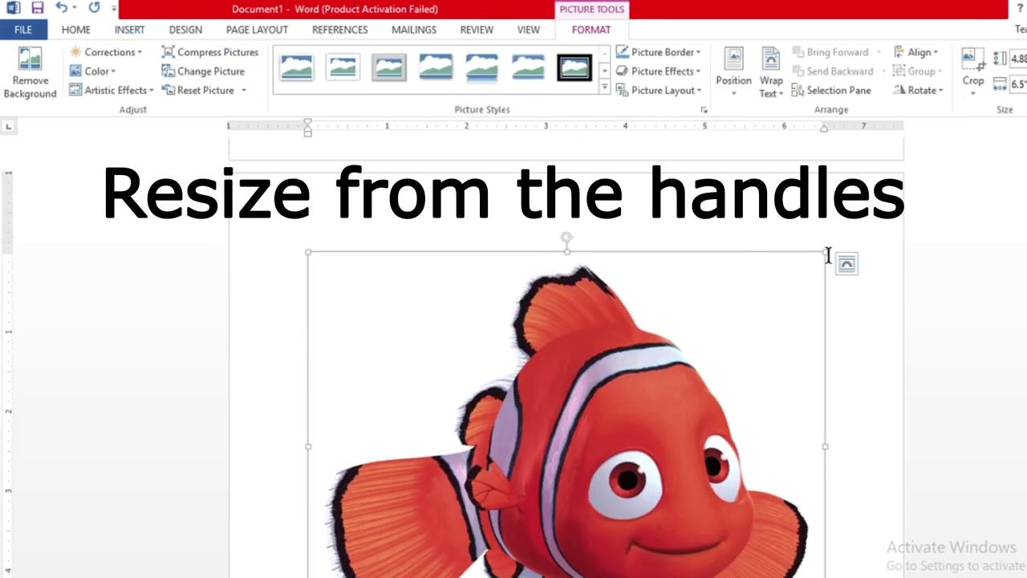
- Resize the Nemo picture much smaller so it sits just below the bulleted list
left_click_drag(826, 253, 625, 377)
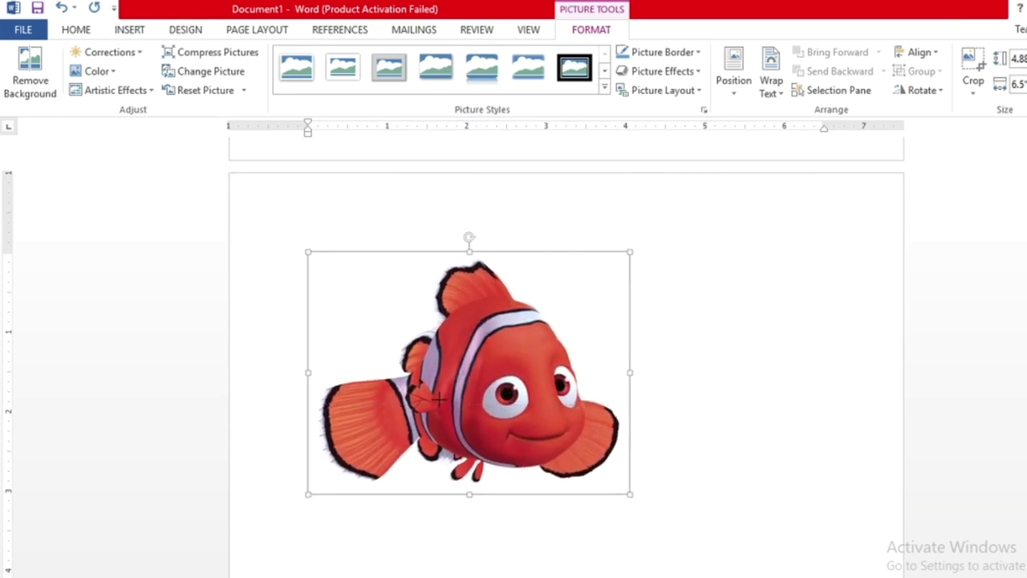
left_click_drag(614, 481, 686, 536)
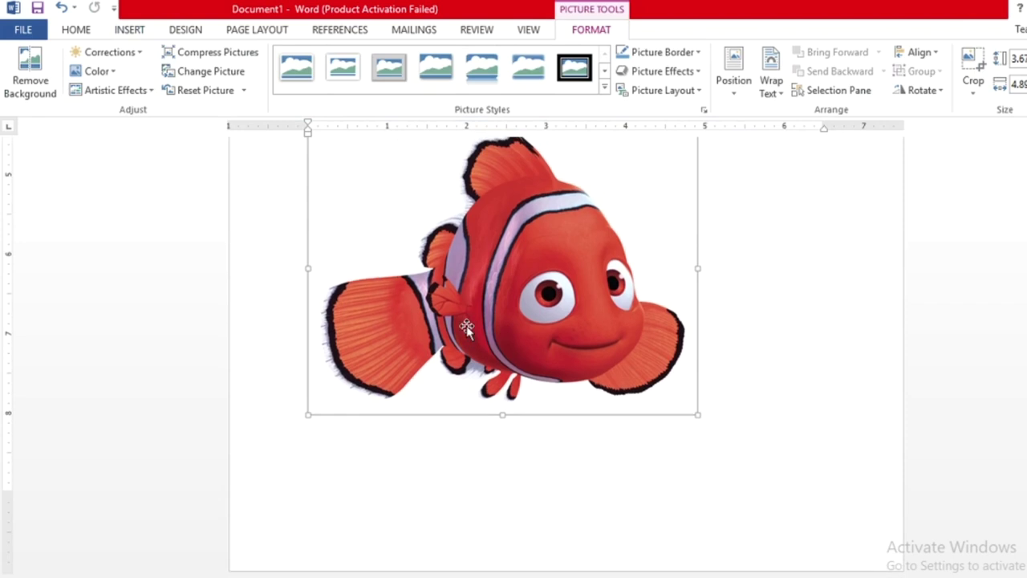
scroll(618, 271, "up", 3)
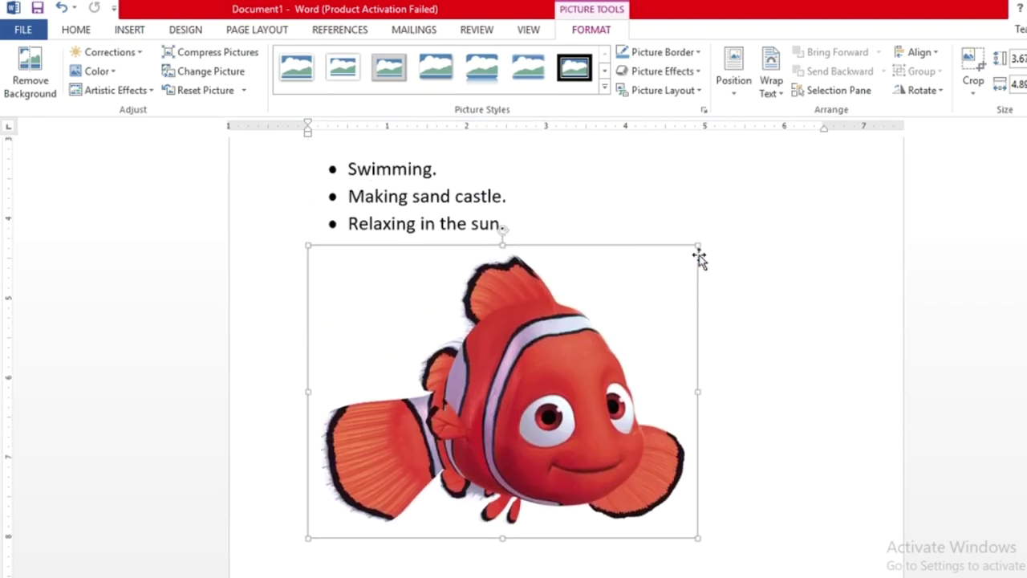
left_click_drag(698, 244, 557, 348)
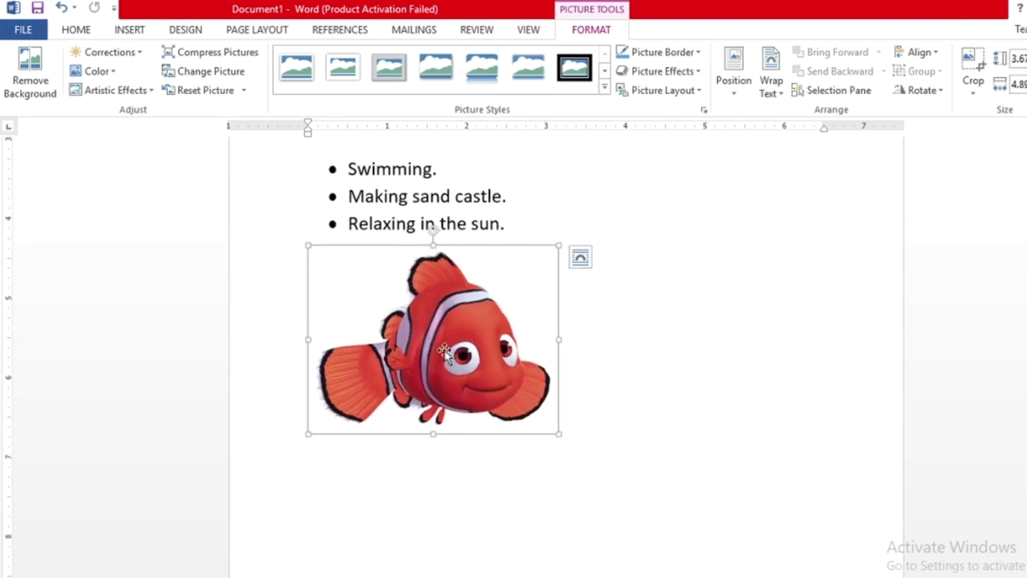
left_click_drag(557, 244, 482, 292)
left_click_drag(480, 296, 475, 294)
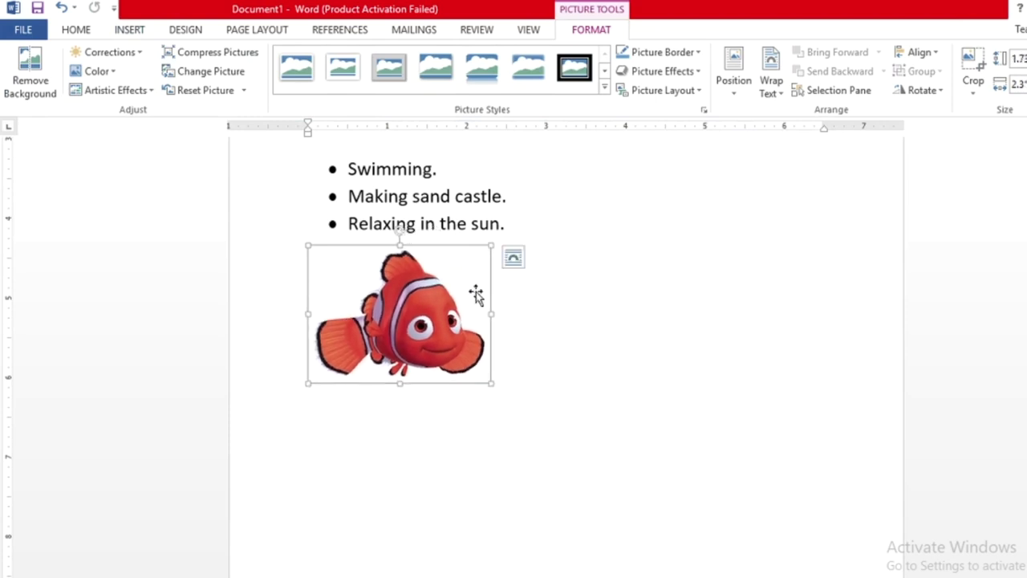
scroll(476, 295, "up", 3, "ctrl")
scroll(476, 293, "up", 3, "ctrl")
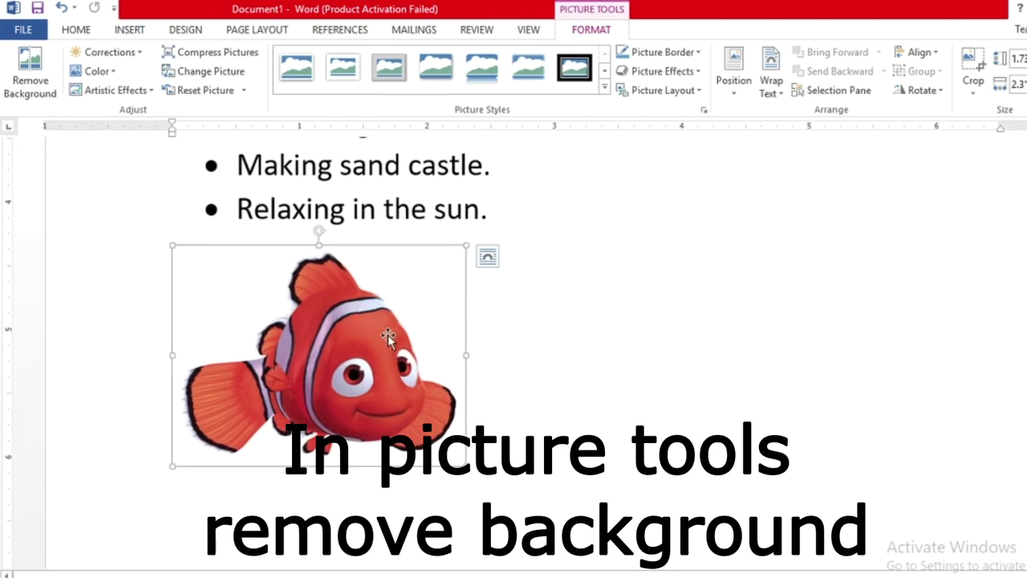
- Remove the Nemo picture's background, expanding the kept area to the picture's edges to keep the whole fish
left_click(29, 96)
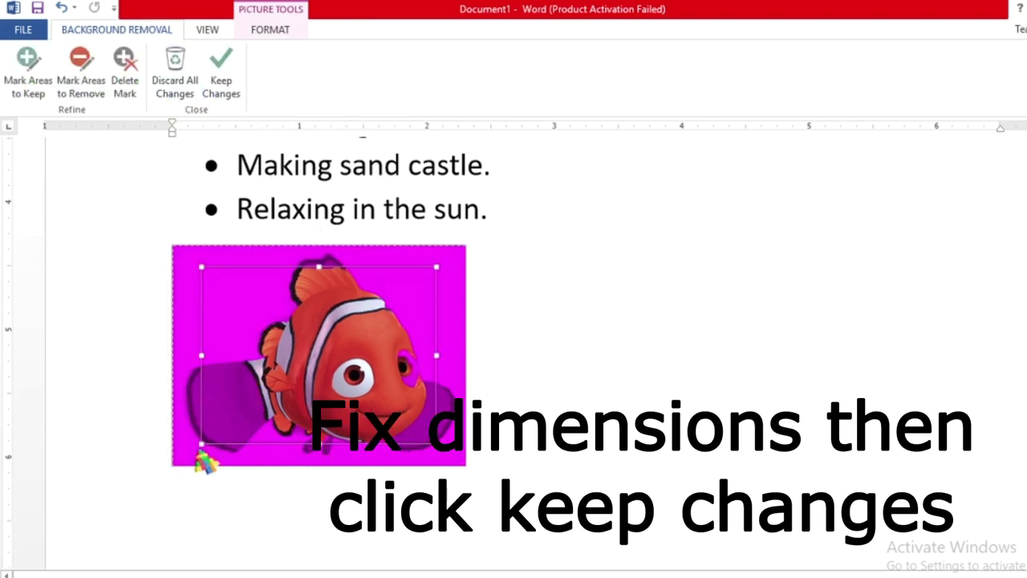
left_click_drag(201, 442, 178, 459)
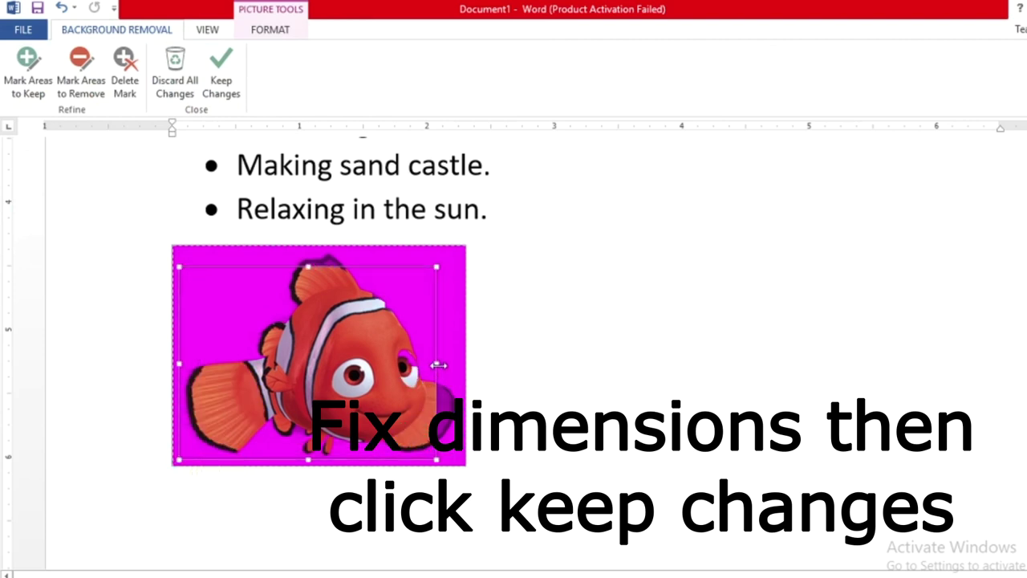
left_click_drag(437, 363, 462, 363)
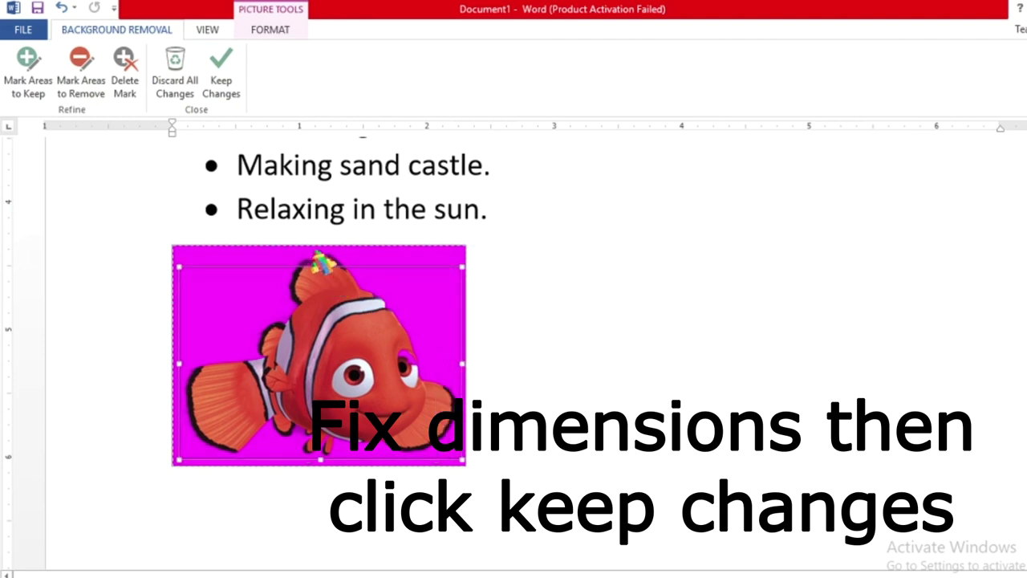
left_click_drag(320, 267, 326, 246)
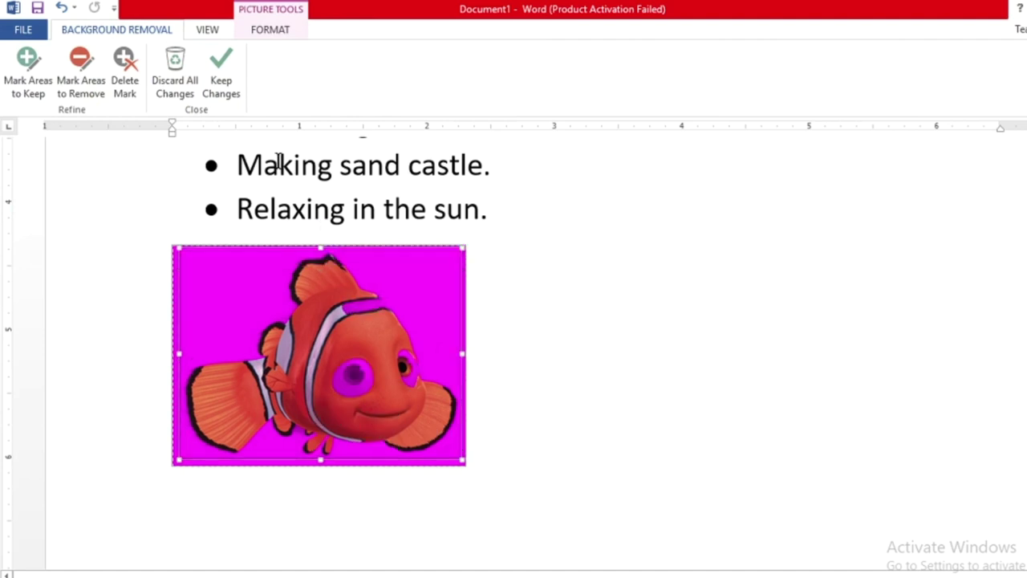
left_click(218, 87)
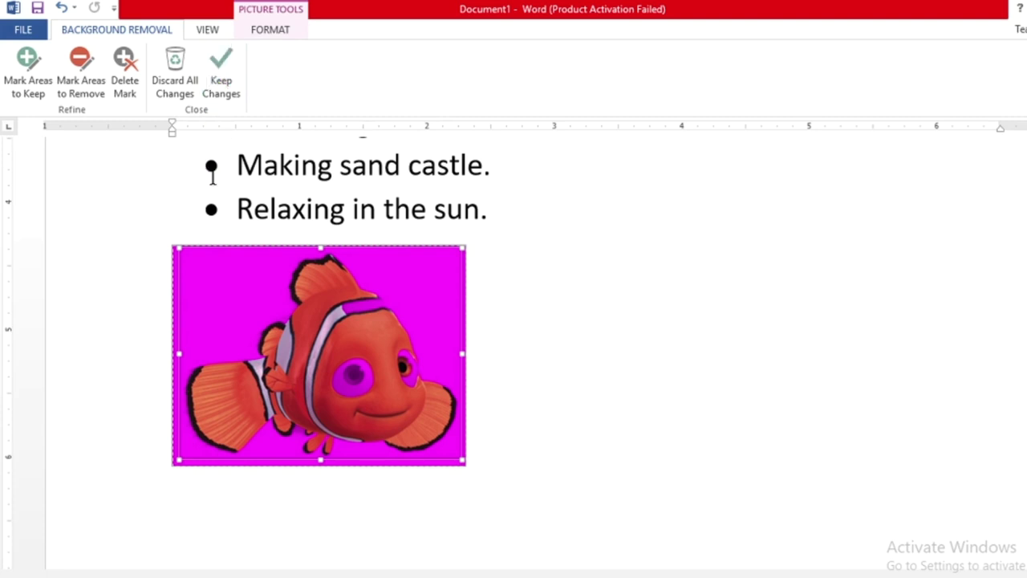
key("ctrl+z")
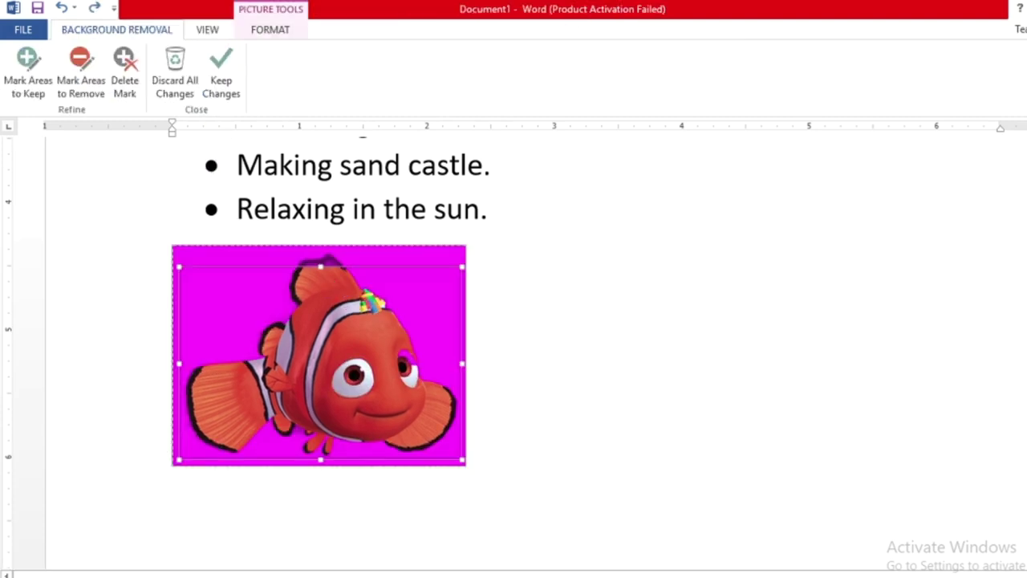
left_click(223, 86)
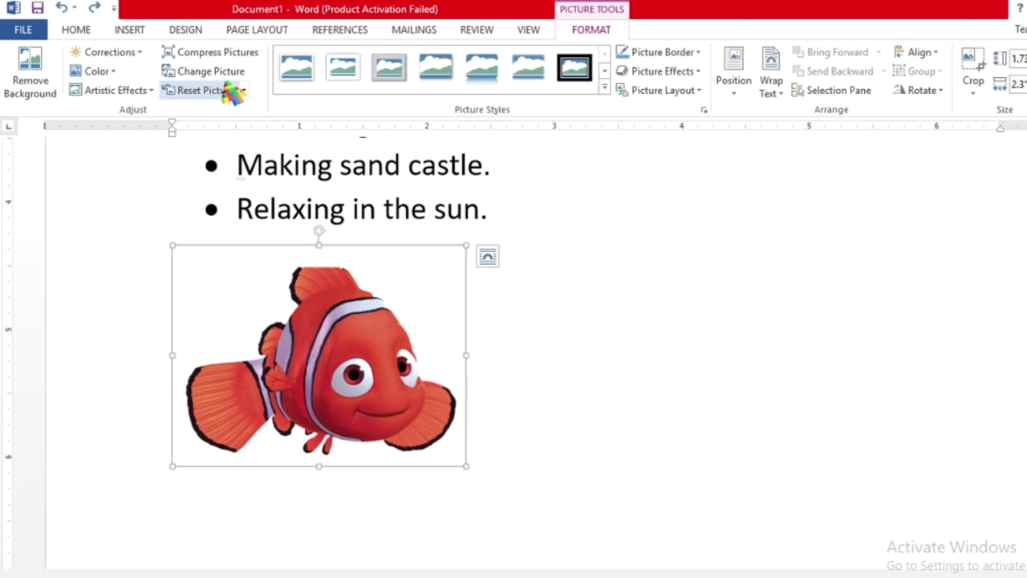
- Set the Nemo picture's text wrapping to Through and place it beside the three beach bullets
right_click(326, 338)
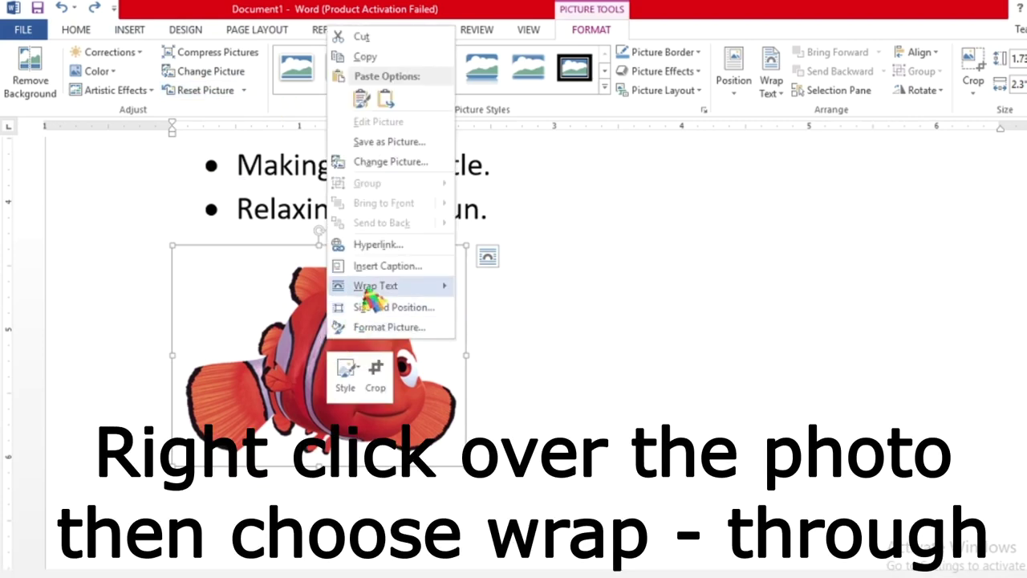
mouse_move(383, 291)
left_click(492, 350)
mouse_move(372, 377)
left_mouse_down()
mouse_move(381, 329)
mouse_move(444, 185)
left_mouse_up()
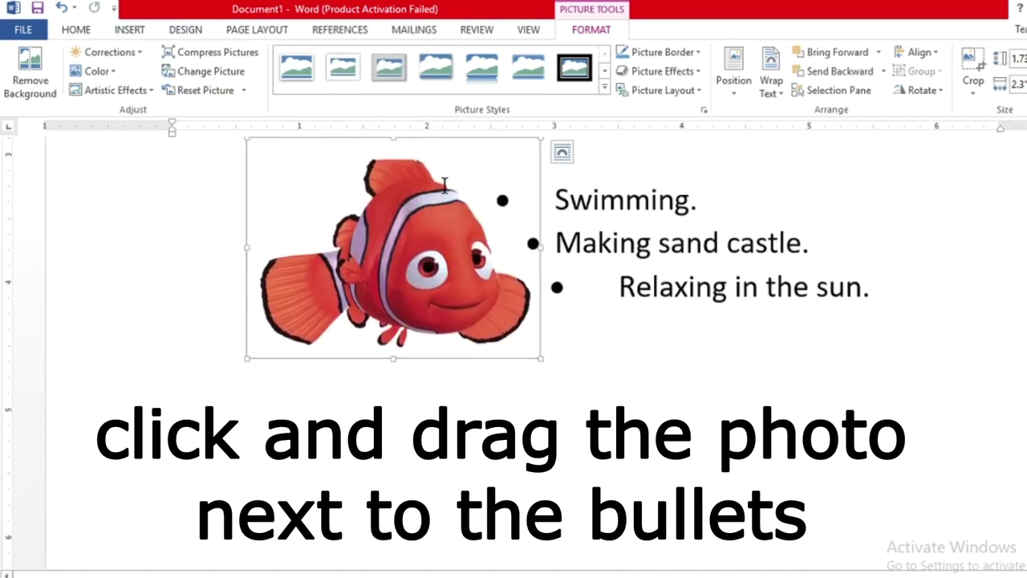
scroll(444, 184, "up", 5)
mouse_move(449, 423)
left_mouse_down()
mouse_move(545, 377)
mouse_move(451, 466)
left_mouse_up()
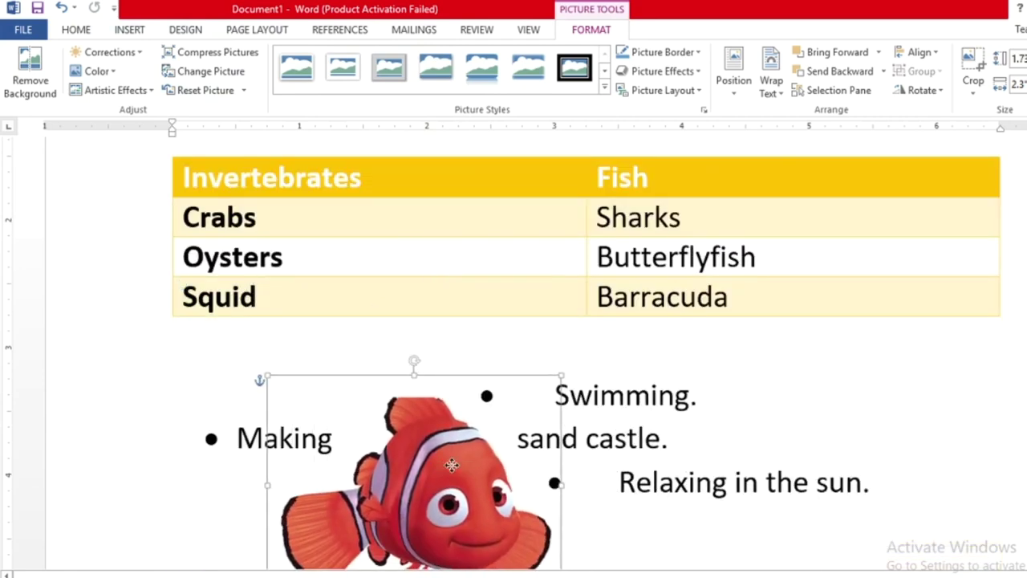
left_click_drag(452, 465, 445, 437)
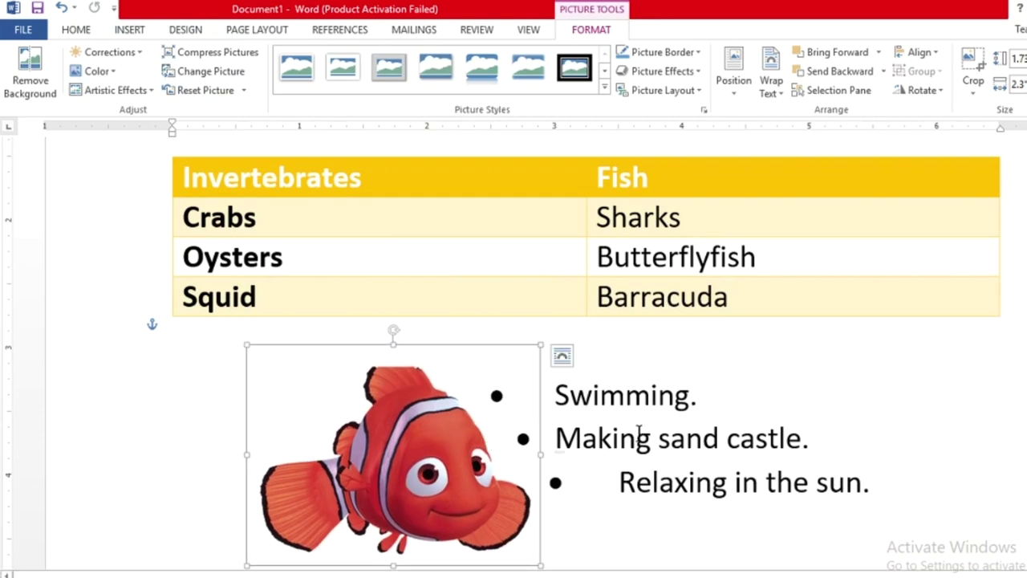
left_click(880, 439)
scroll(894, 446, "down", 3)
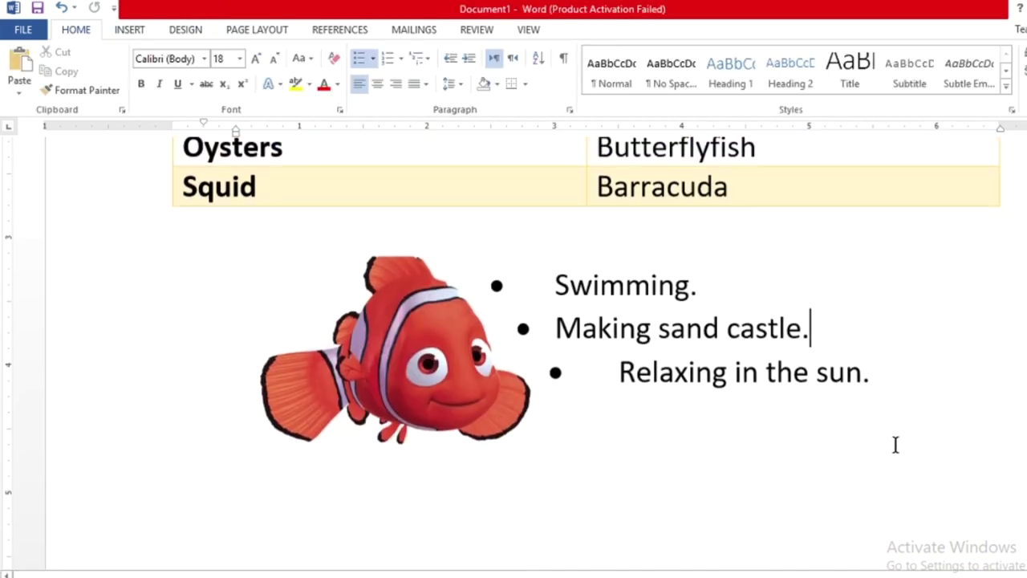
scroll(894, 444, "up", 3)
scroll(894, 445, "up", 4)
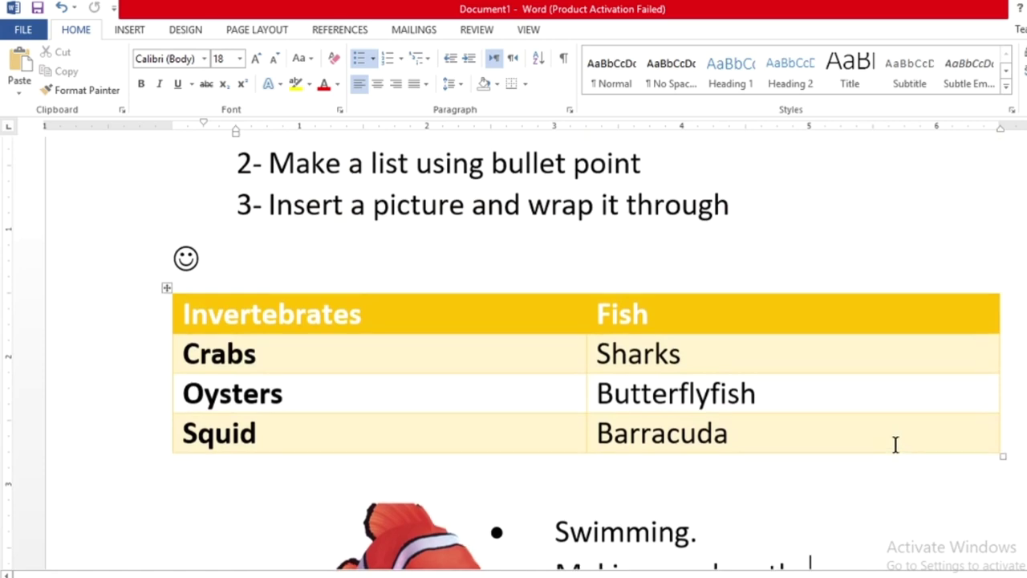
scroll(886, 469, "up", 2)
scroll(887, 469, "down", 2)
scroll(886, 469, "down", 3)
scroll(886, 470, "down", 2)
scroll(886, 469, "down", 1)
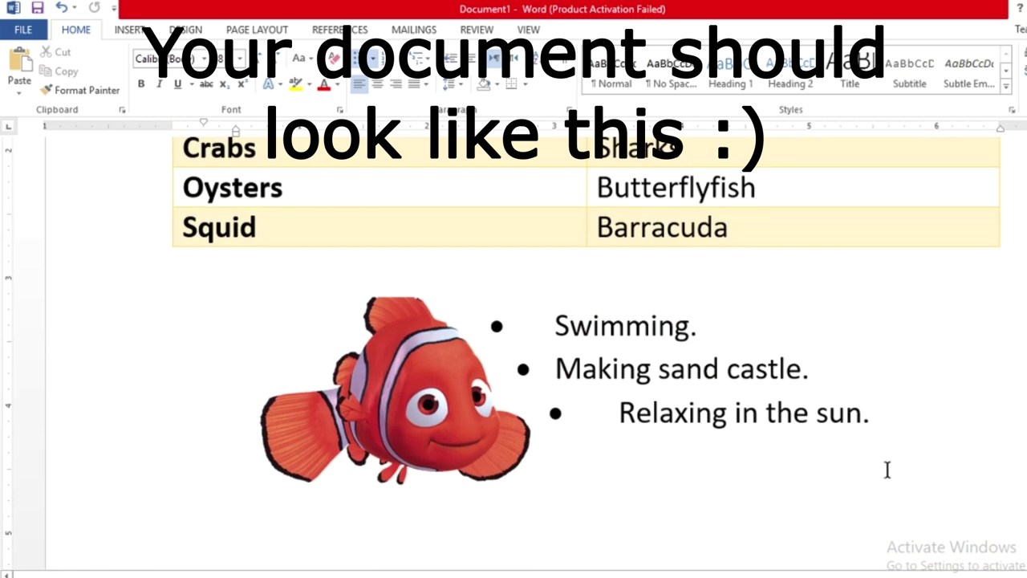
scroll(887, 469, "down", 3)
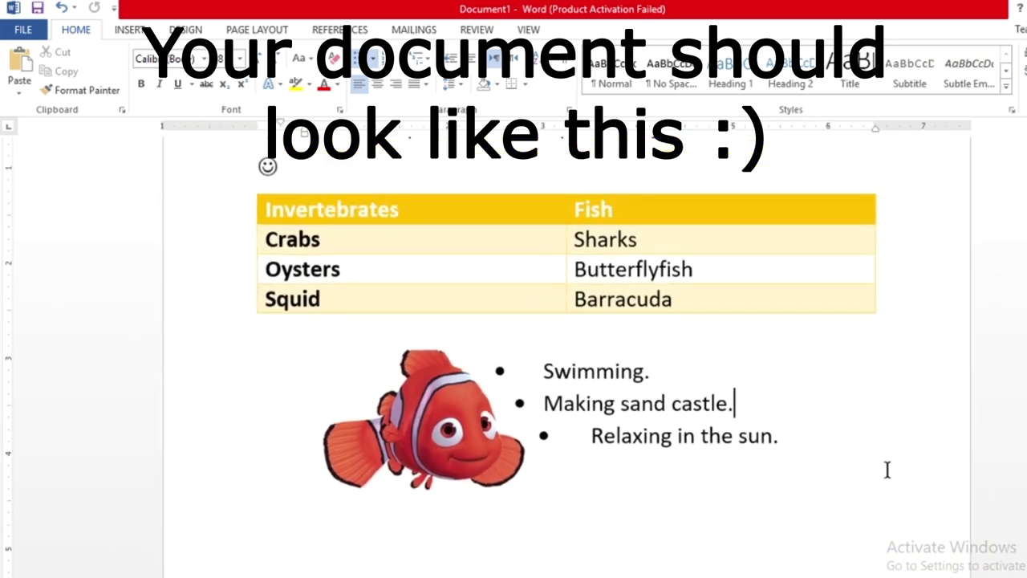
scroll(886, 469, "up", 1)
scroll(886, 470, "down", 1)
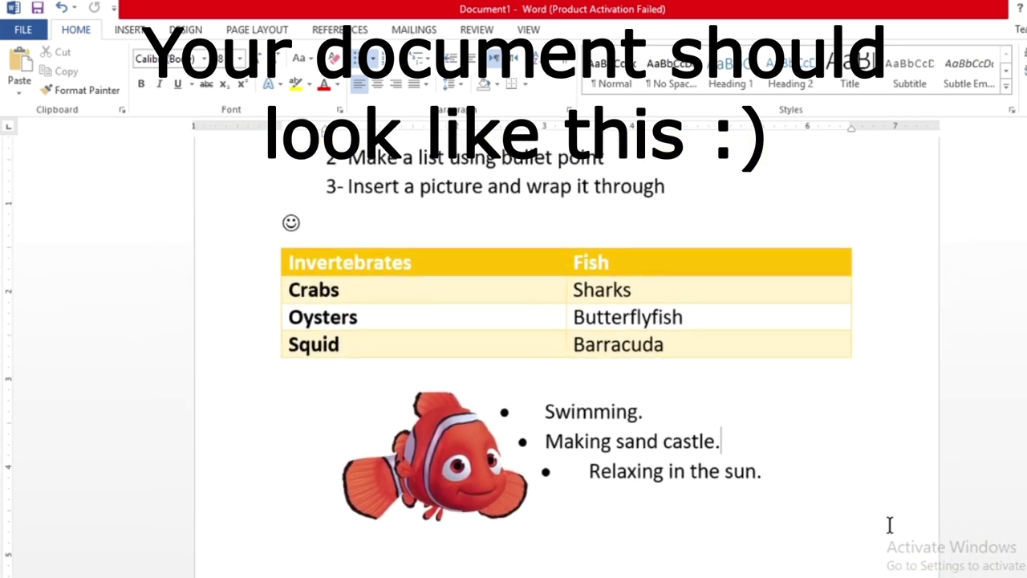
scroll(847, 463, "up", 1)
scroll(846, 463, "down", 1)
scroll(847, 463, "down", 1)
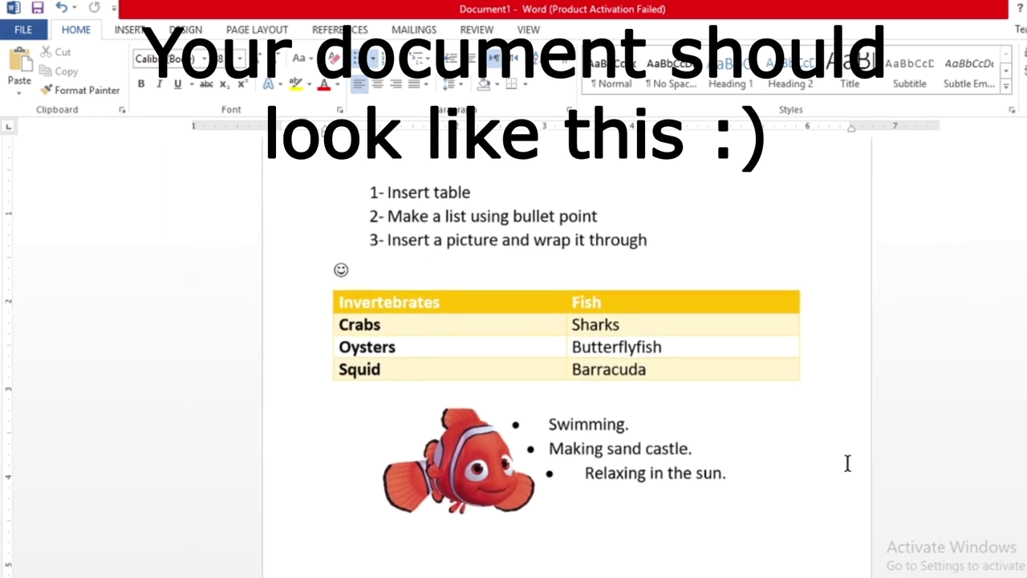